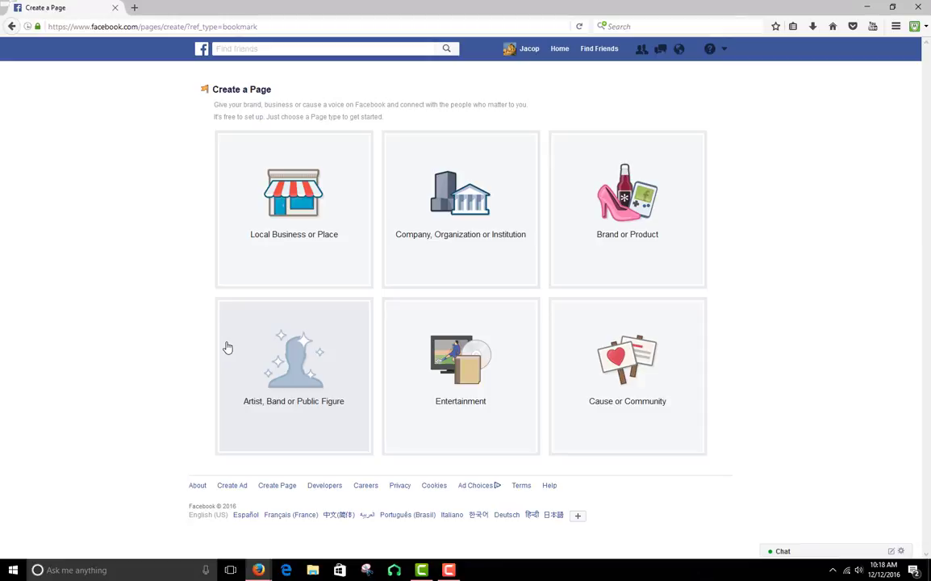
Open the personal profile and look through the posts on its timeline
{"action": "left_click", "coordinate": [535, 51]}
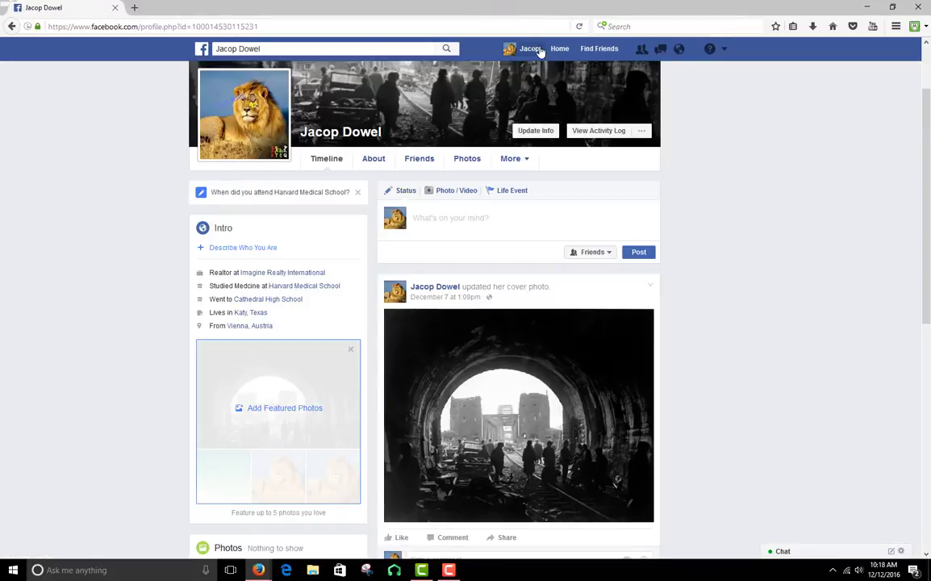
{"action": "scroll", "coordinate": [779, 229], "scroll_direction": "down", "scroll_amount": 5}
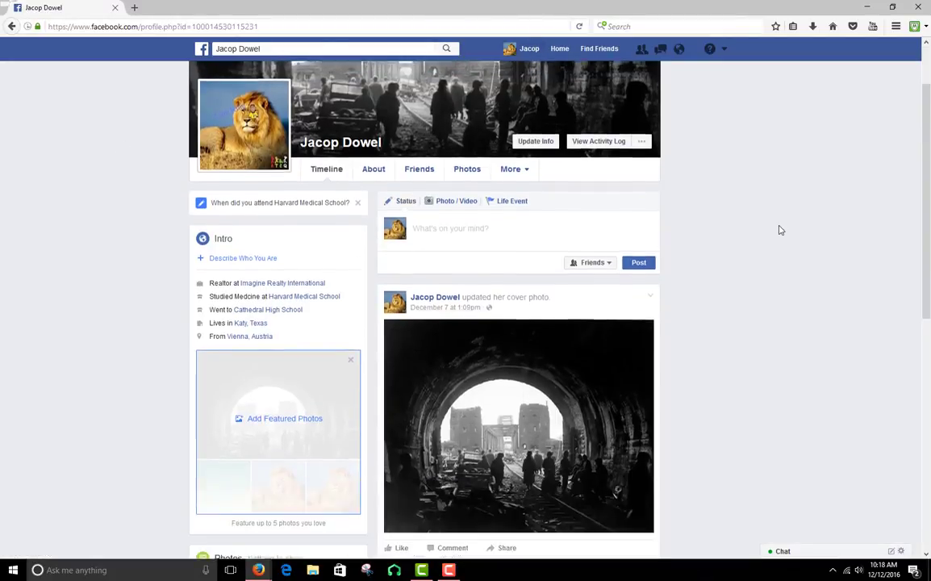
{"action": "scroll", "coordinate": [779, 232], "scroll_direction": "down", "scroll_amount": 2}
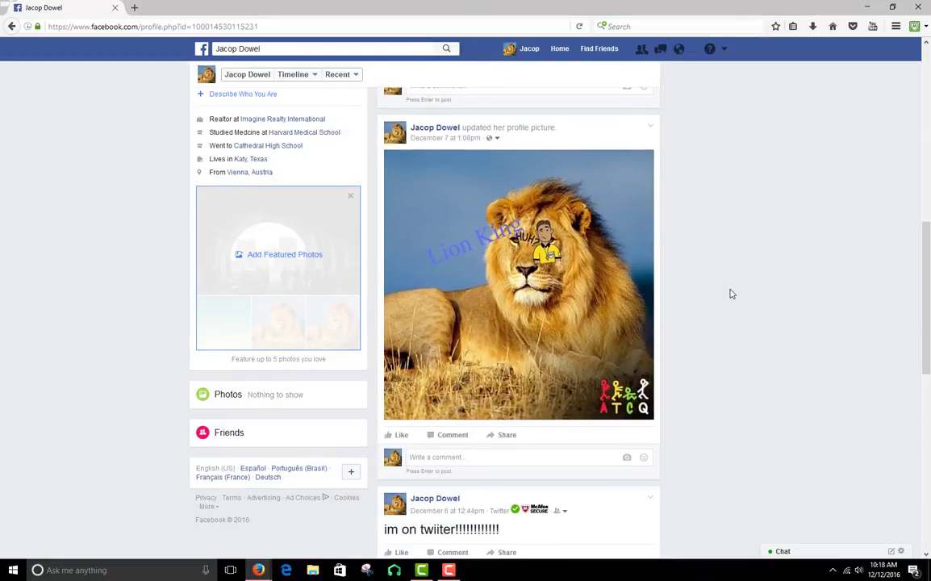
{"action": "scroll", "coordinate": [710, 353], "scroll_direction": "down", "scroll_amount": 7}
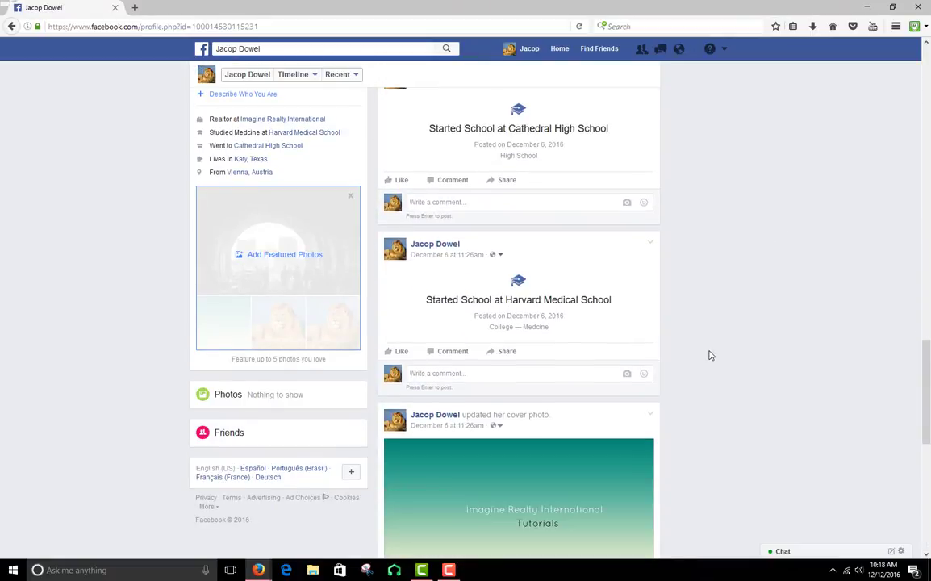
{"action": "scroll", "coordinate": [710, 356], "scroll_direction": "down", "scroll_amount": 7}
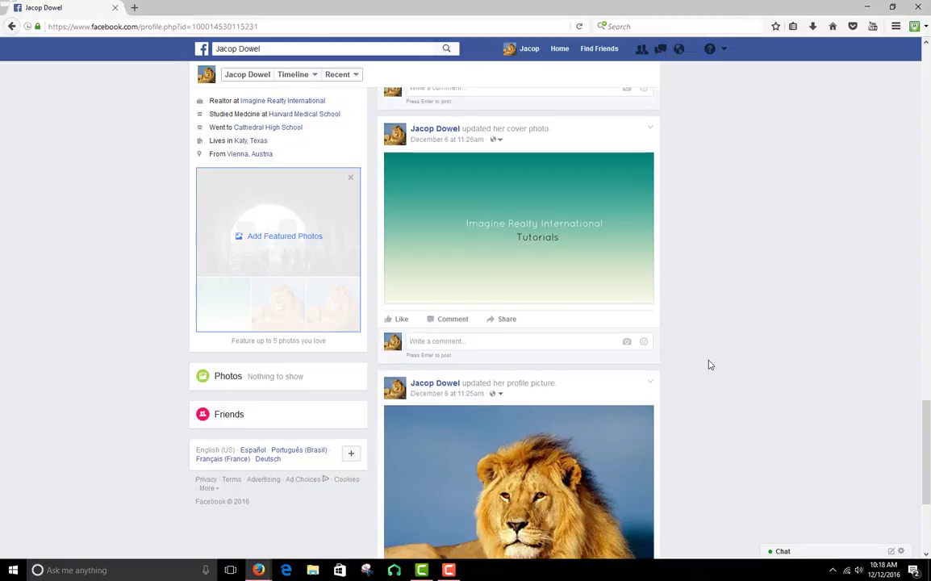
{"action": "scroll", "coordinate": [709, 365], "scroll_direction": "up", "scroll_amount": 10}
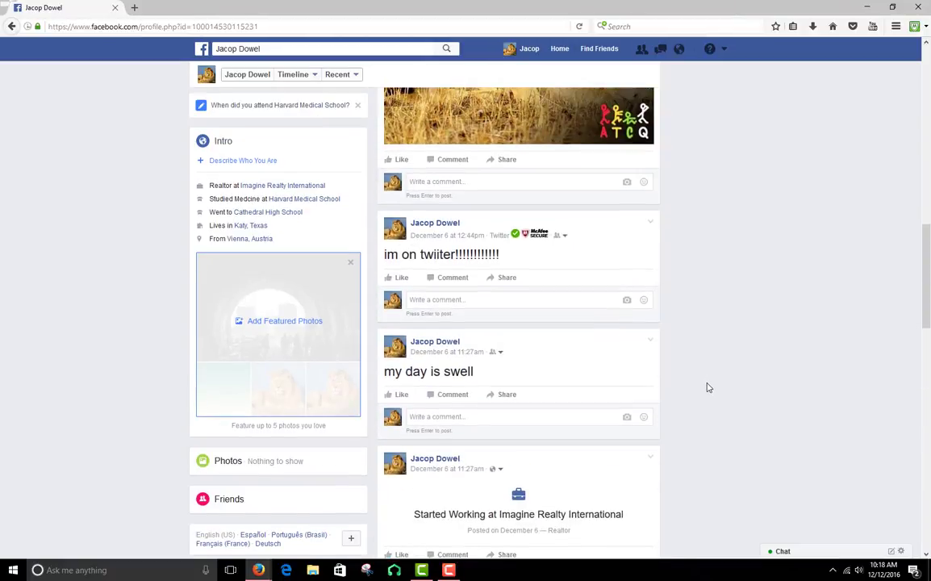
{"action": "scroll", "coordinate": [708, 385], "scroll_direction": "up", "scroll_amount": 3}
{"action": "scroll", "coordinate": [707, 395], "scroll_direction": "up", "scroll_amount": 5}
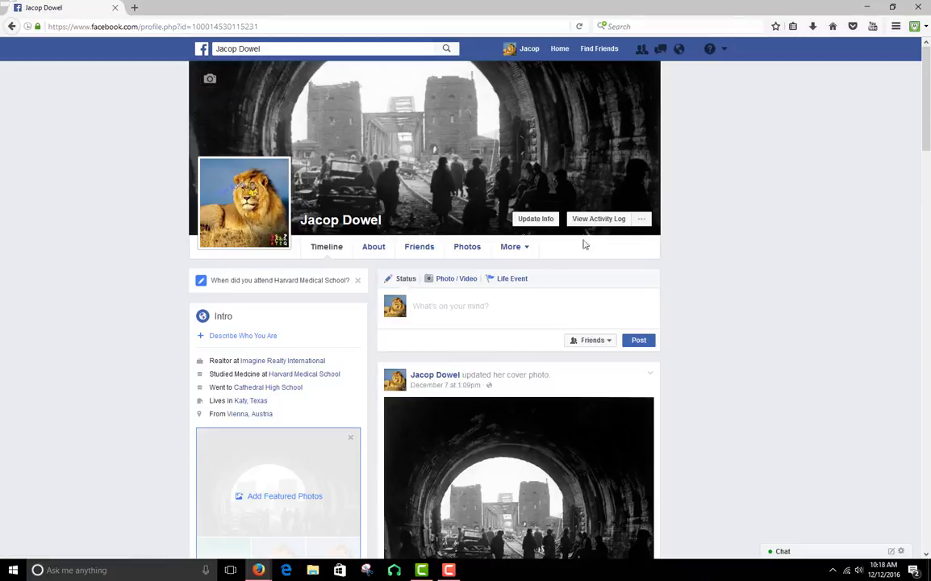
Start creating a new page of the Local Business or Place type with the Book Store category
{"action": "left_click", "coordinate": [202, 48]}
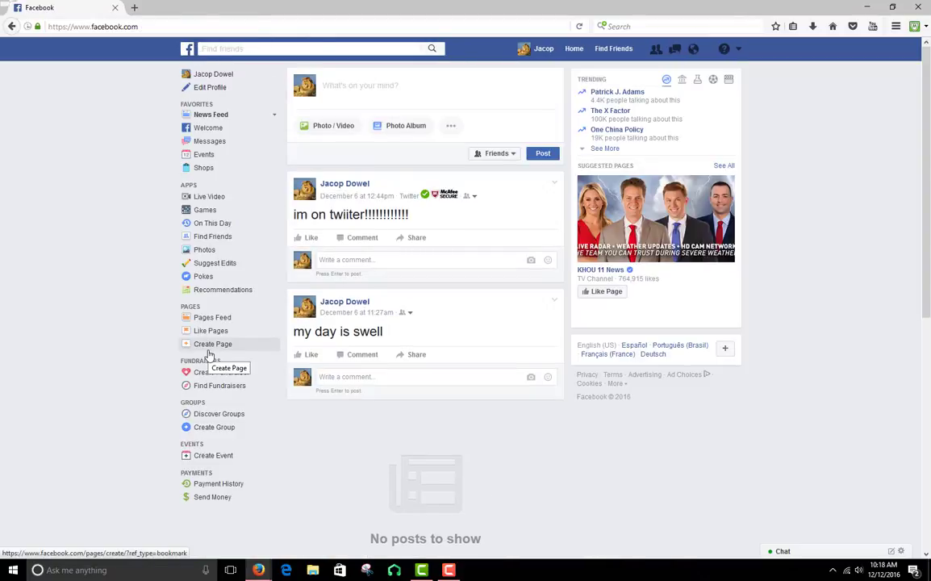
{"action": "left_click", "coordinate": [208, 352]}
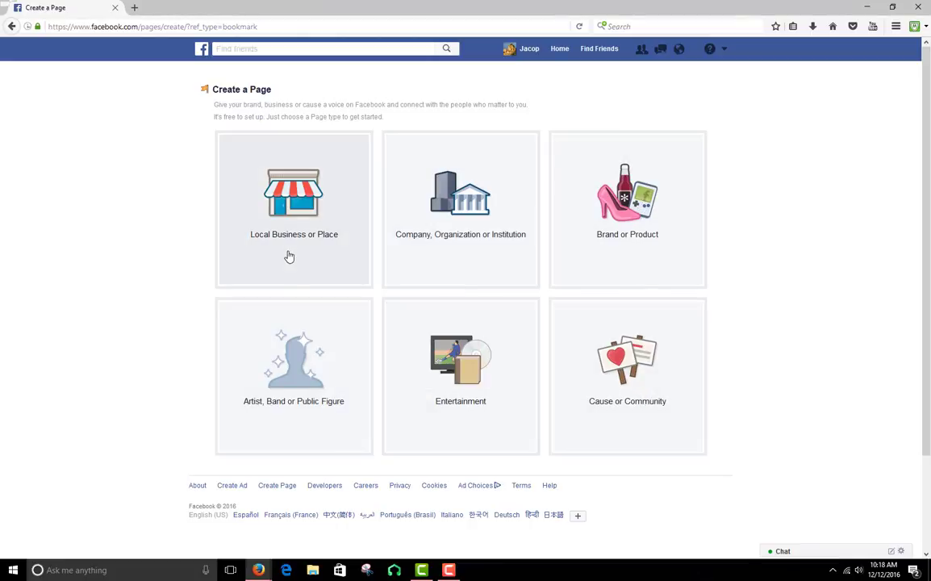
{"action": "left_click", "coordinate": [260, 255]}
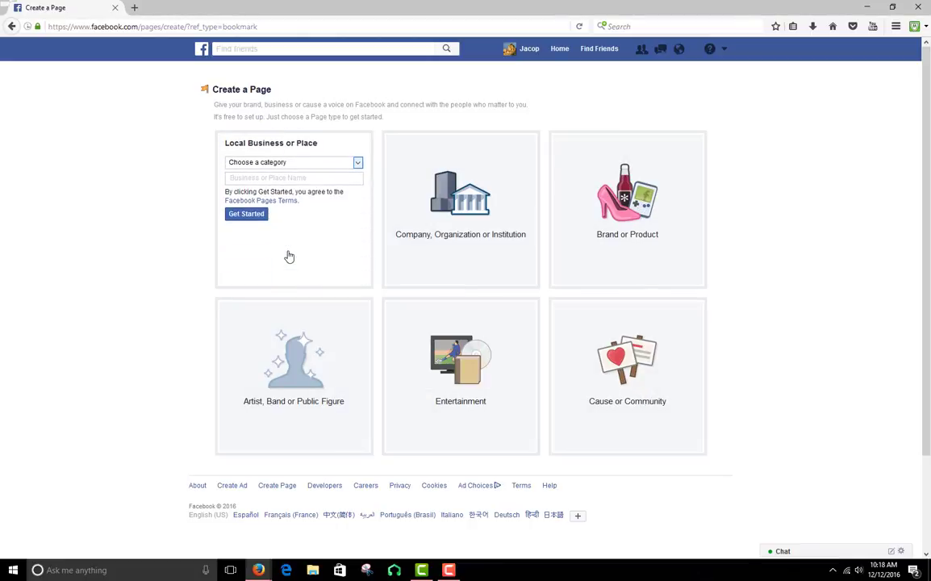
{"action": "left_click", "coordinate": [358, 164]}
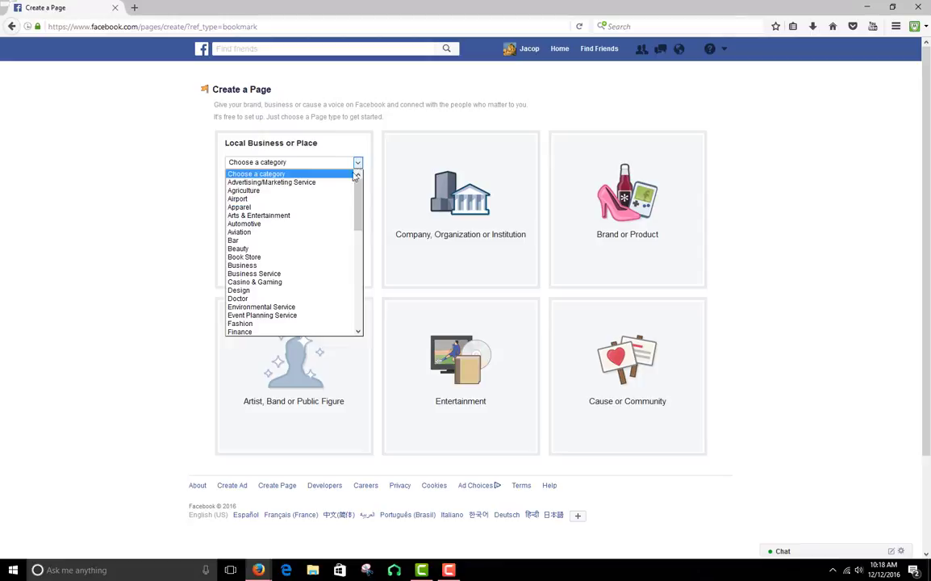
{"action": "left_click", "coordinate": [320, 258]}
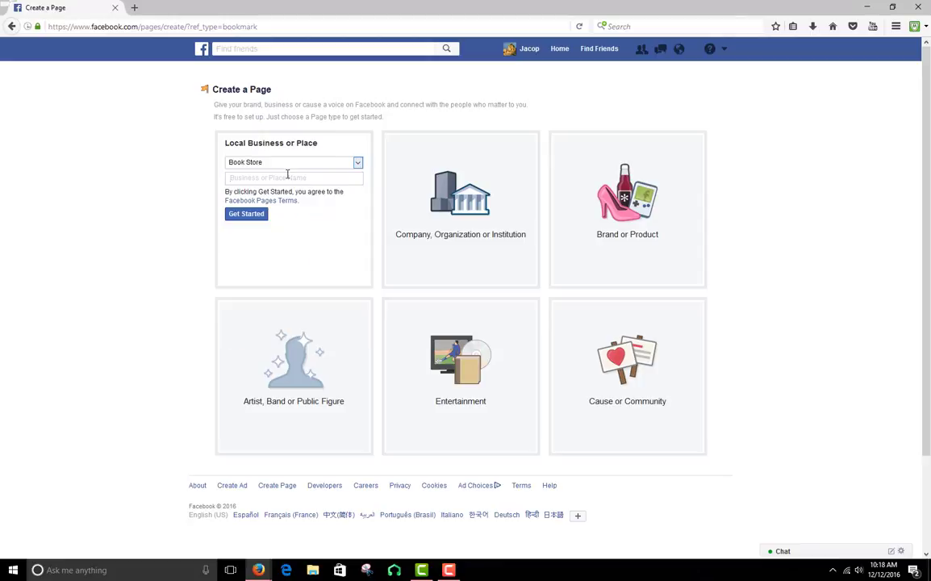
Name the new business page "Savy's" and create it
{"action": "type", "text": "S"}
{"action": "key", "text": "BackSpace"}
{"action": "key", "text": "BackSpace"}
{"action": "type", "text": "av"}
{"action": "left_click", "coordinate": [240, 216]}
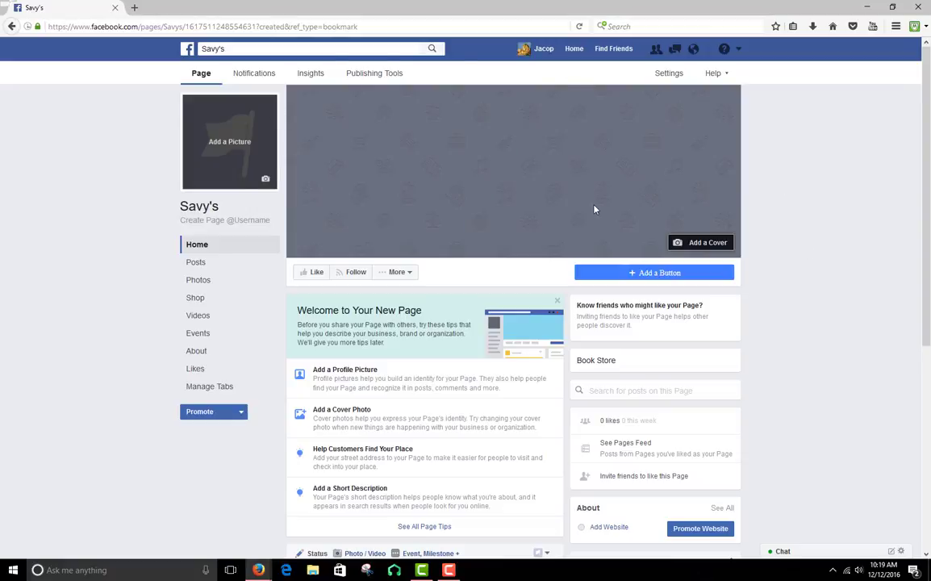
Upload the african_lion_king-wide_1 image as the page's profile picture, shift the crop to centre the lion more, and save it
{"action": "left_click", "coordinate": [252, 167]}
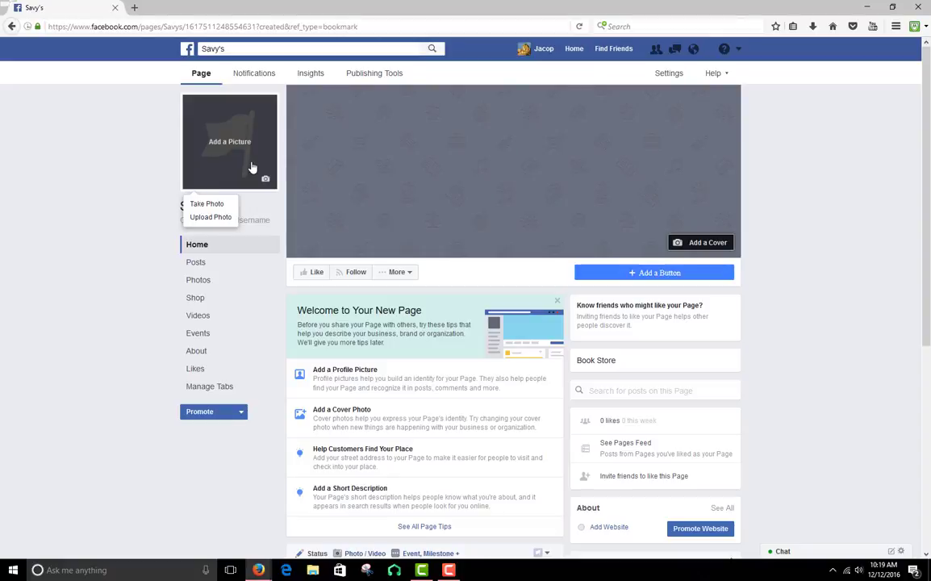
{"action": "left_click", "coordinate": [213, 217]}
{"action": "double_click", "coordinate": [208, 115]}
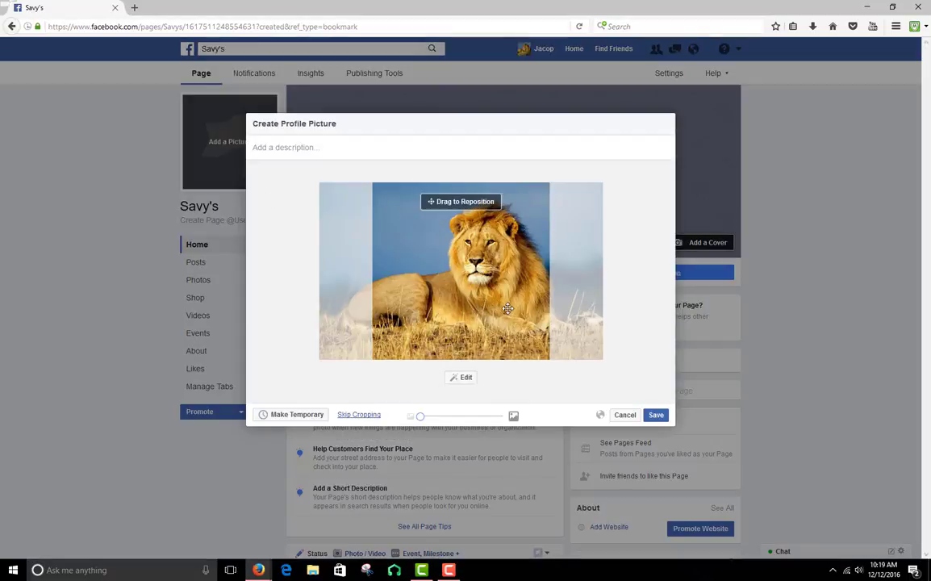
{"action": "left_click_drag", "start_coordinate": [507, 308], "coordinate": [493, 308]}
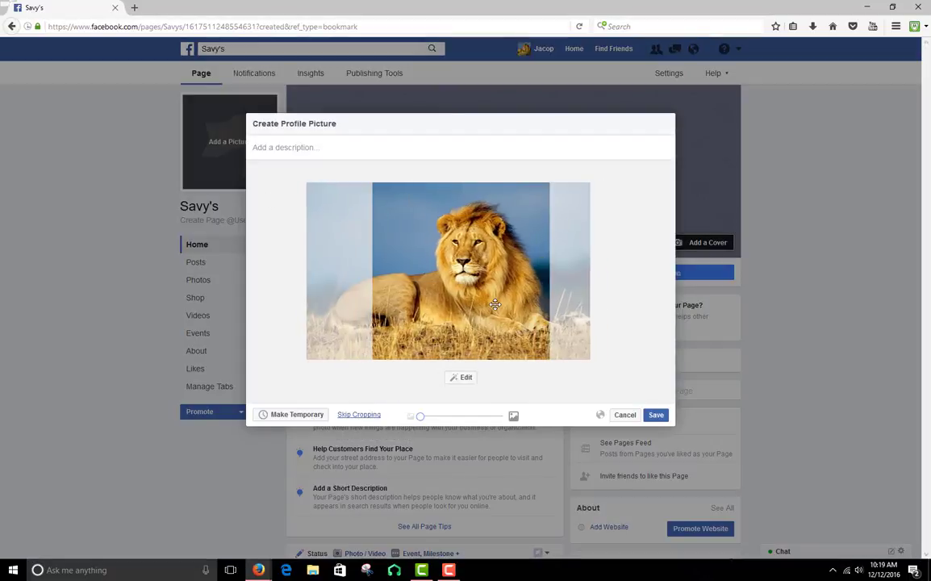
{"action": "left_click", "coordinate": [655, 415]}
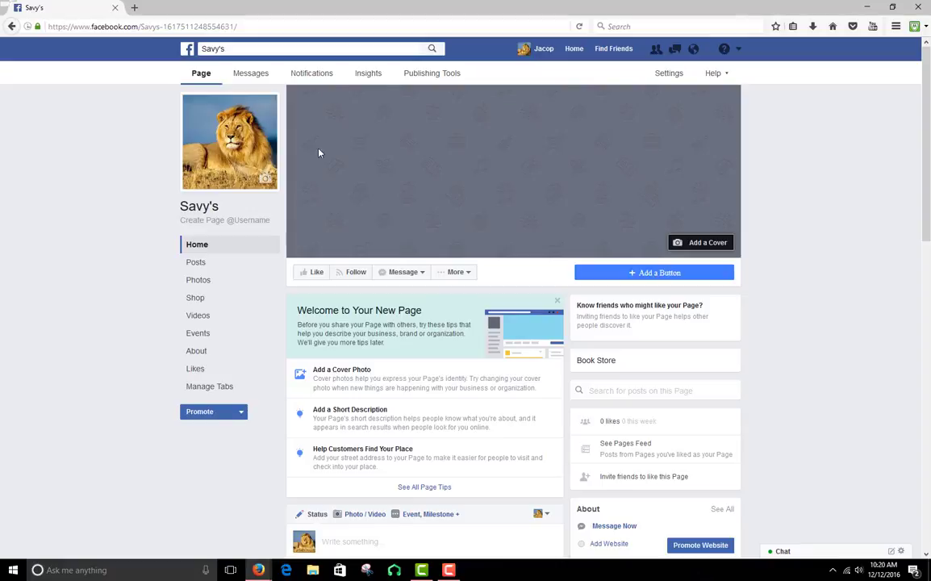
Upload the green Imagine Realty International Tutorials image from the Downloads folder as the page's cover photo
{"action": "left_click", "coordinate": [708, 242]}
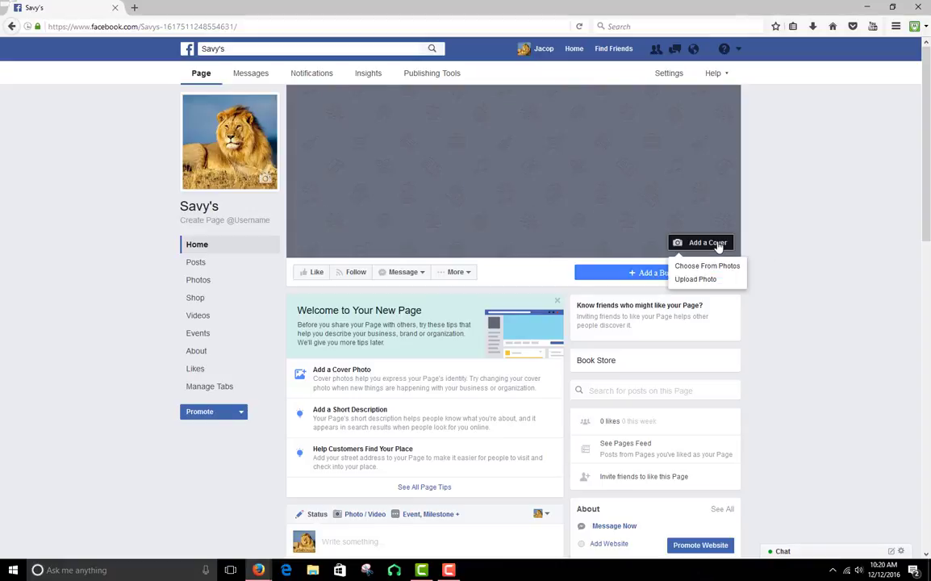
{"action": "left_click", "coordinate": [730, 280]}
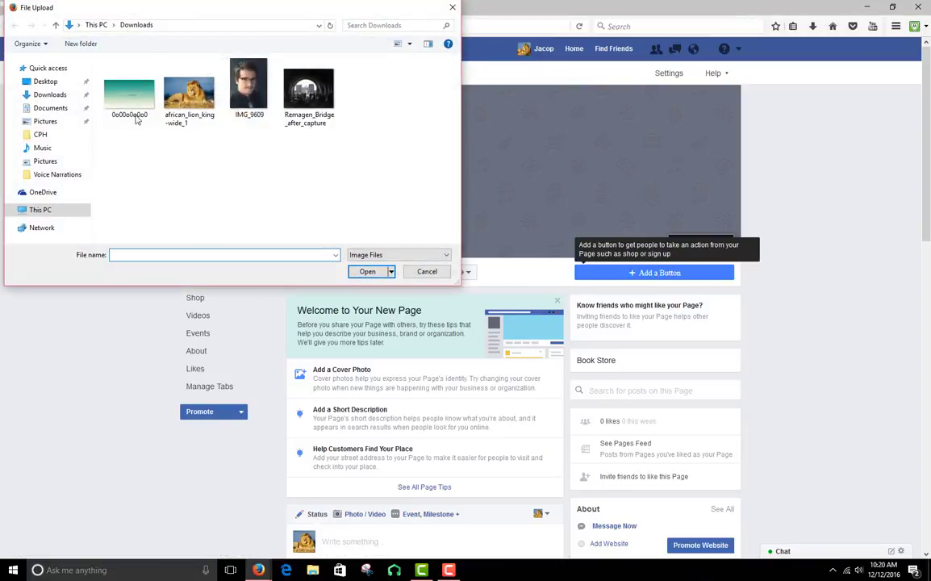
{"action": "left_click", "coordinate": [137, 114]}
{"action": "double_click", "coordinate": [137, 114]}
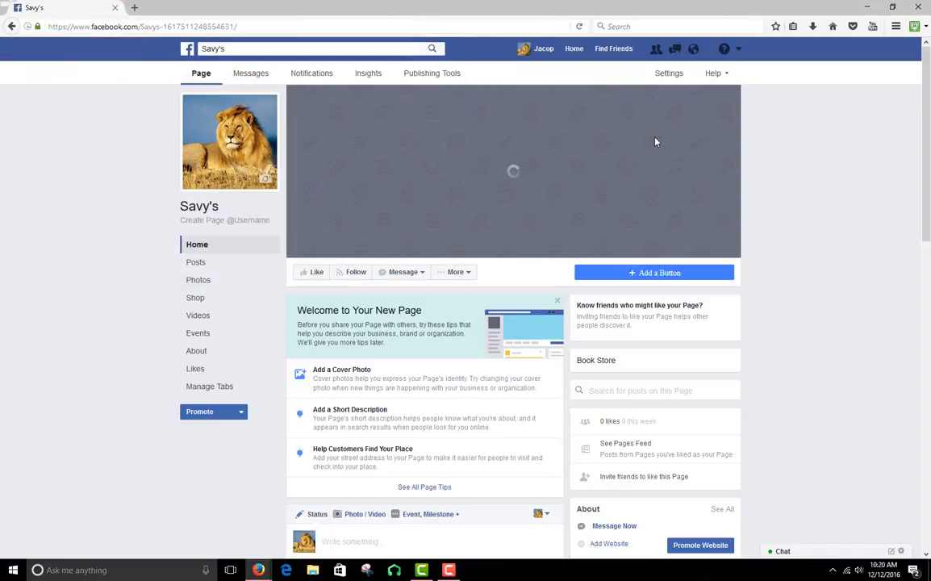
Adjust the cover image's vertical position and save it, and dismiss the new-page welcome tips
{"action": "mouse_move", "coordinate": [684, 183]}
{"action": "left_mouse_down"}
{"action": "mouse_move", "coordinate": [684, 197]}
{"action": "mouse_move", "coordinate": [685, 173]}
{"action": "left_mouse_up"}
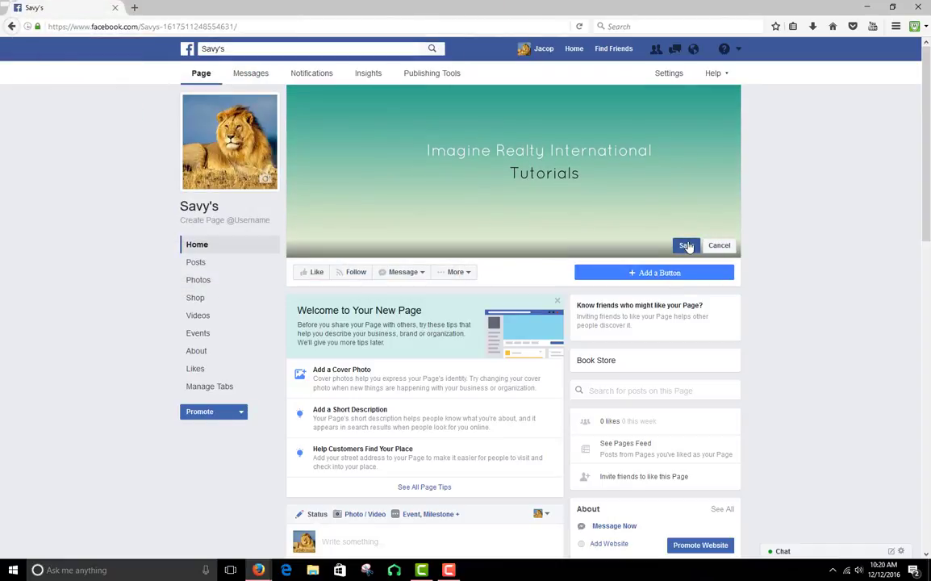
{"action": "left_click_drag", "start_coordinate": [582, 157], "coordinate": [649, 151]}
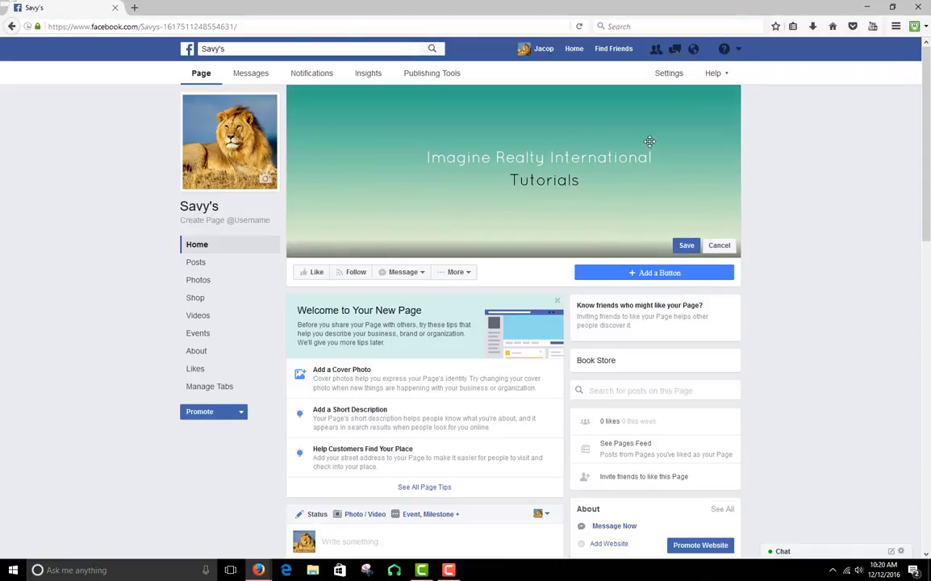
{"action": "left_click", "coordinate": [686, 245]}
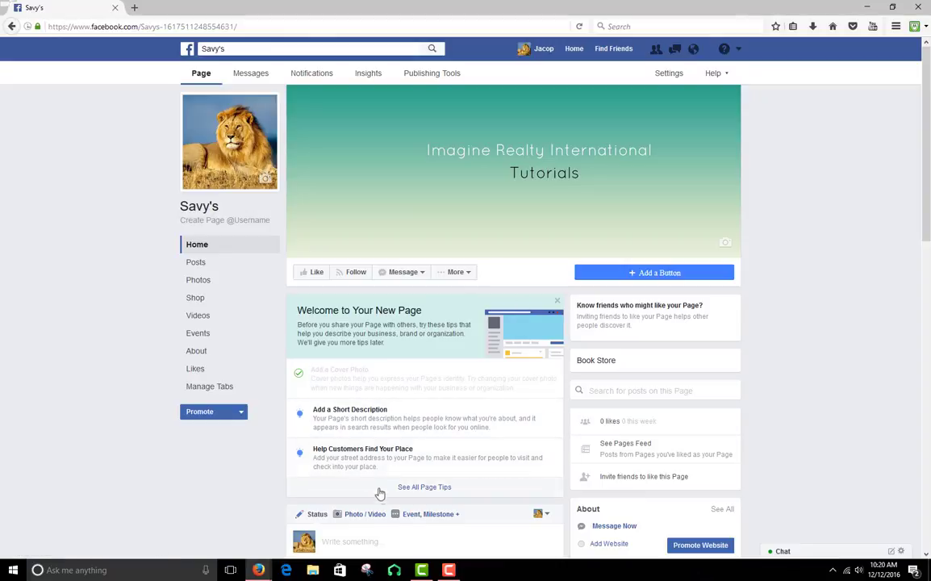
{"action": "left_click", "coordinate": [556, 300]}
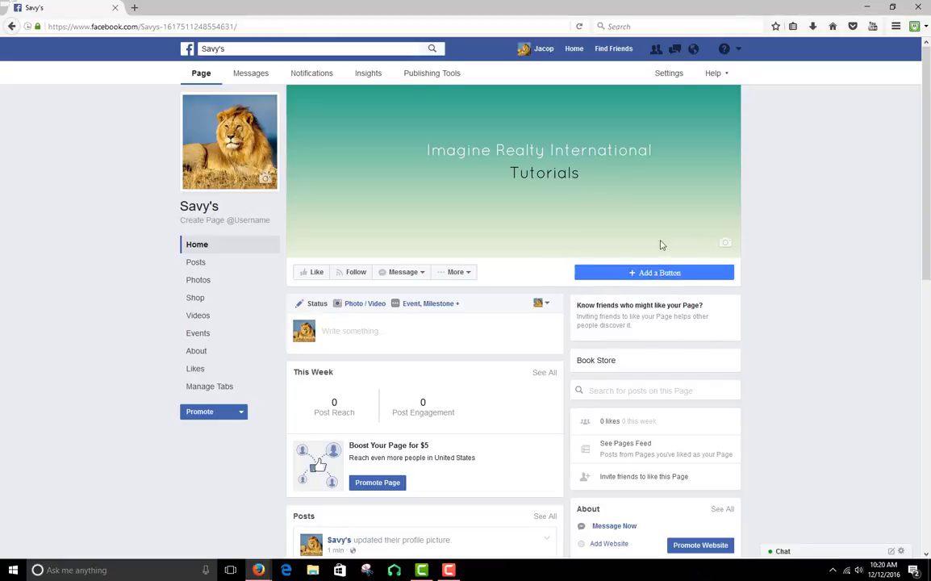
Open the page's call-to-action button setup and examine the choices under Book our Services and Get in Touch with Us
{"action": "left_click", "coordinate": [688, 275]}
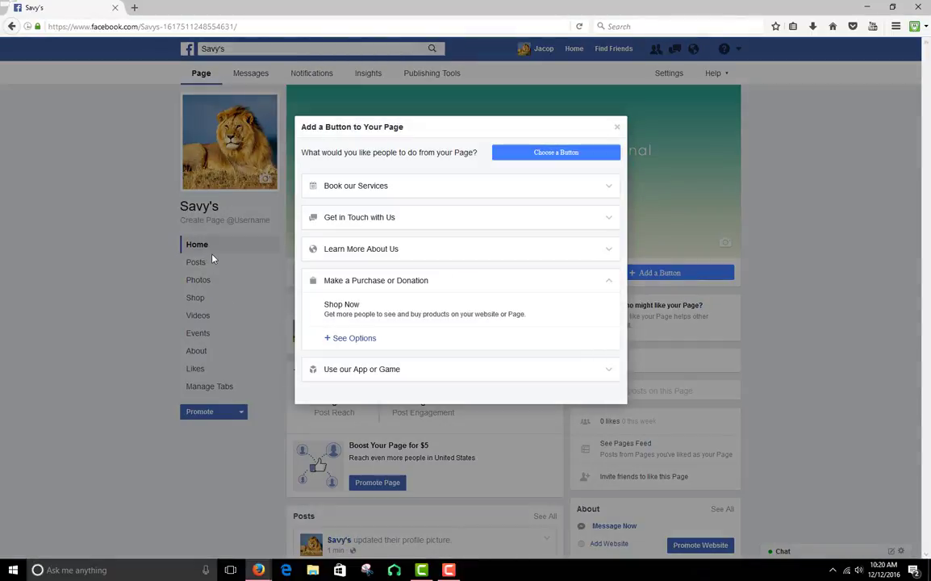
{"action": "left_click", "coordinate": [355, 187]}
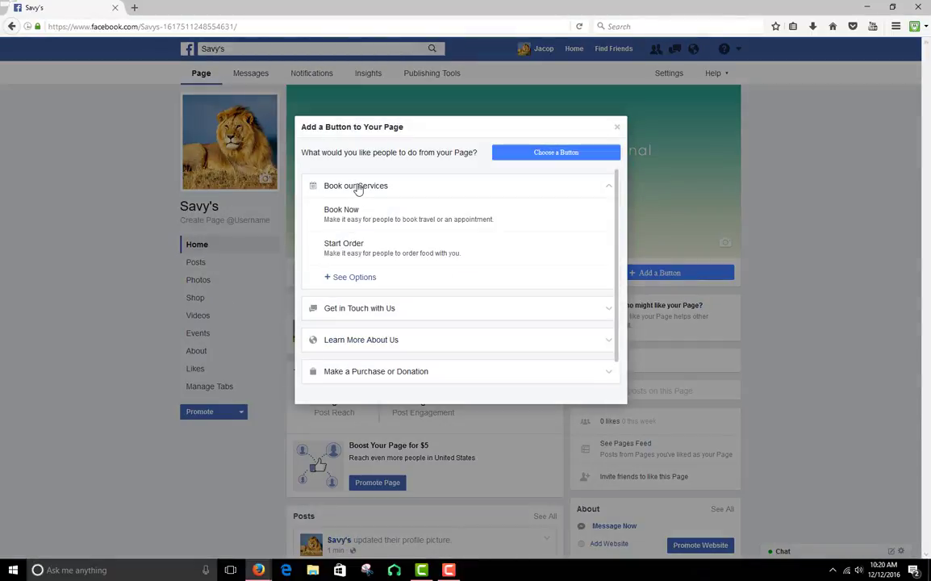
{"action": "left_click", "coordinate": [377, 214]}
{"action": "left_click", "coordinate": [457, 252]}
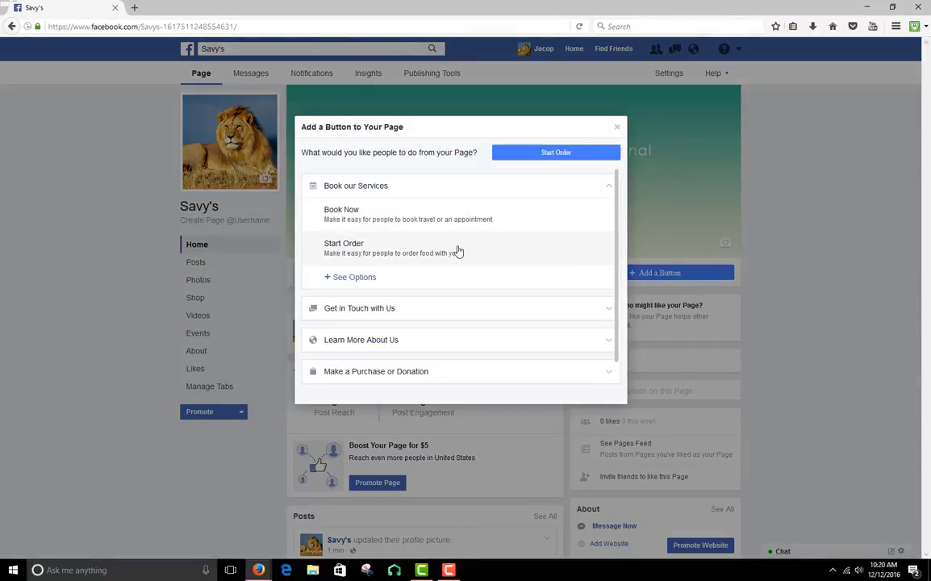
{"action": "left_click", "coordinate": [359, 308]}
{"action": "left_click", "coordinate": [344, 273]}
{"action": "scroll", "coordinate": [363, 271], "scroll_direction": "down", "scroll_amount": 2}
{"action": "left_click", "coordinate": [379, 252]}
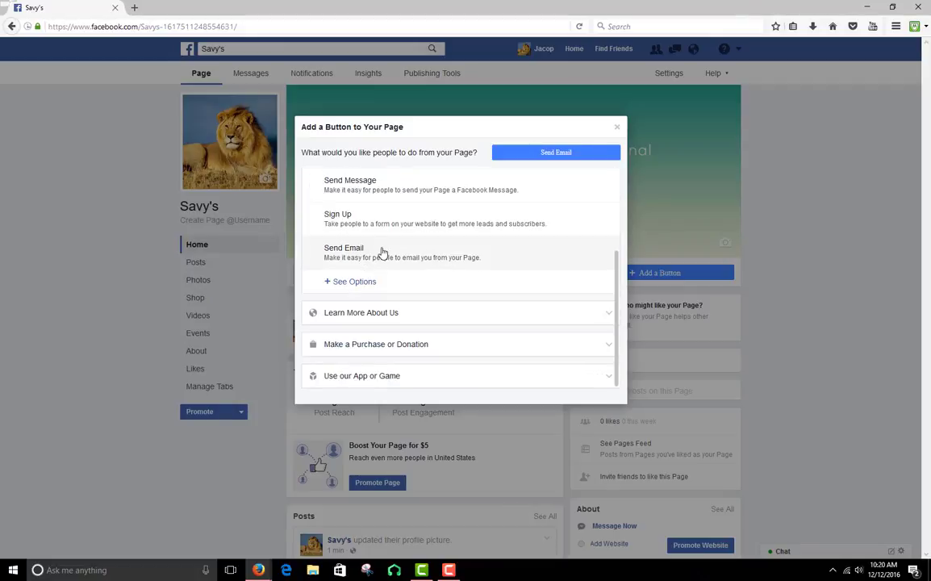
{"action": "left_click", "coordinate": [369, 183]}
{"action": "left_click", "coordinate": [380, 213]}
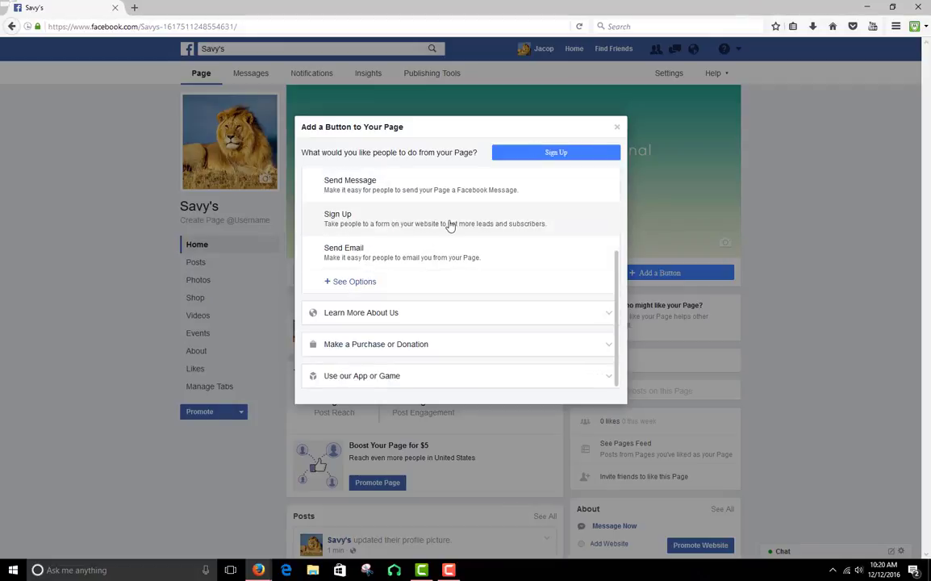
{"action": "scroll", "coordinate": [448, 225], "scroll_direction": "up", "scroll_amount": 1}
{"action": "left_click", "coordinate": [449, 225]}
{"action": "left_click", "coordinate": [407, 257]}
{"action": "left_click", "coordinate": [392, 286]}
{"action": "left_click", "coordinate": [365, 319]}
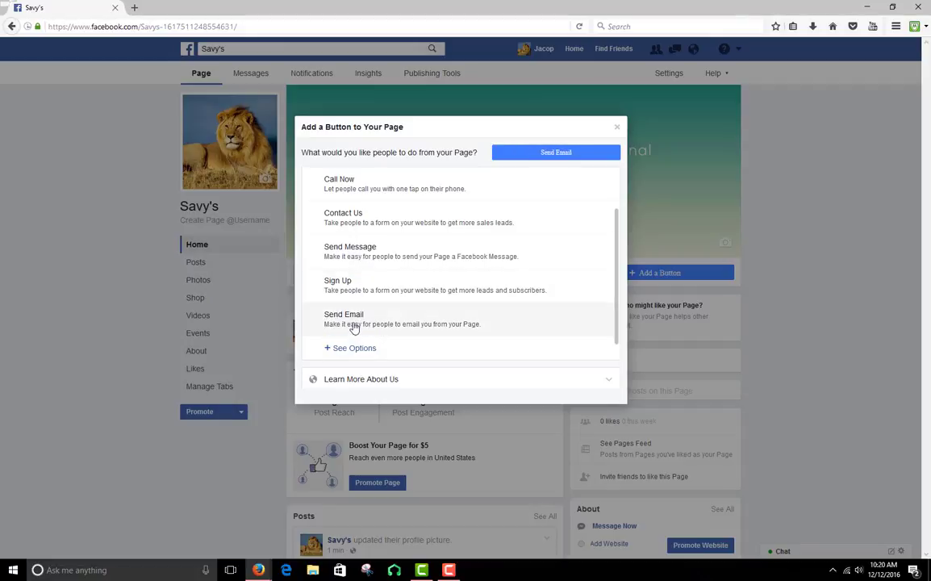
Examine the remaining call-to-action groups, including Learn More About Us and Make a Purchase or Donation, and close the setup without adding a button
{"action": "scroll", "coordinate": [357, 252], "scroll_direction": "down", "scroll_amount": 2}
{"action": "left_click", "coordinate": [379, 339]}
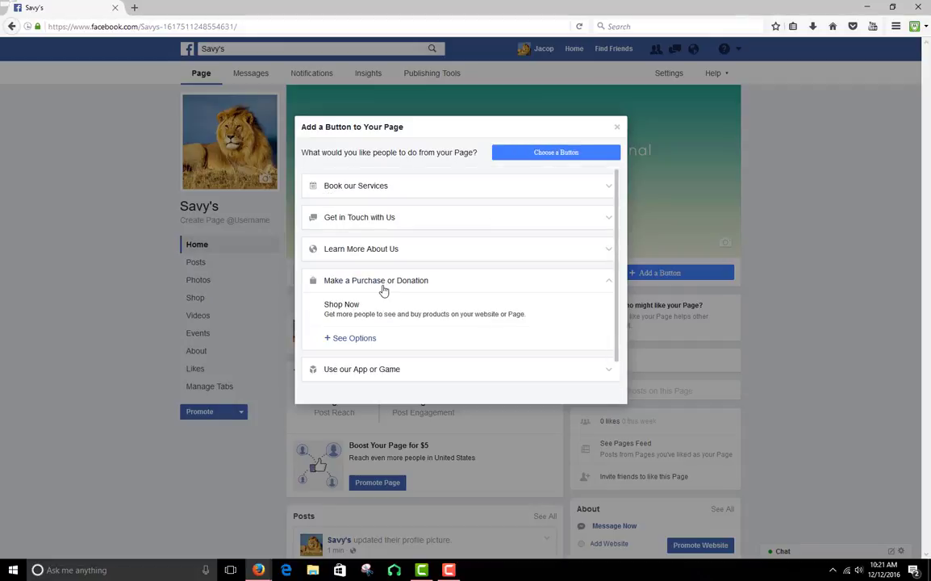
{"action": "left_click", "coordinate": [383, 255]}
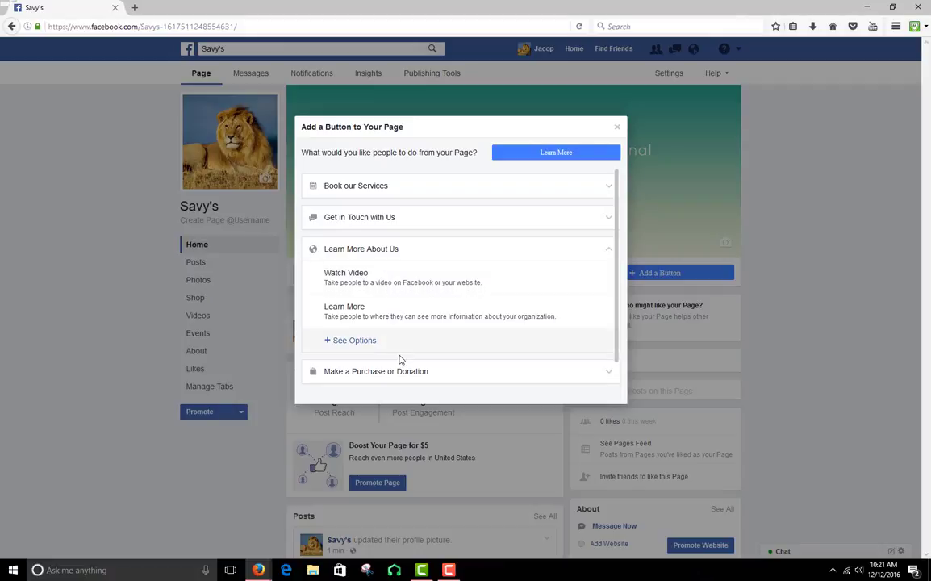
{"action": "scroll", "coordinate": [402, 365], "scroll_direction": "down", "scroll_amount": 2}
{"action": "left_click", "coordinate": [401, 372]}
{"action": "left_click", "coordinate": [347, 315]}
{"action": "left_click", "coordinate": [371, 281]}
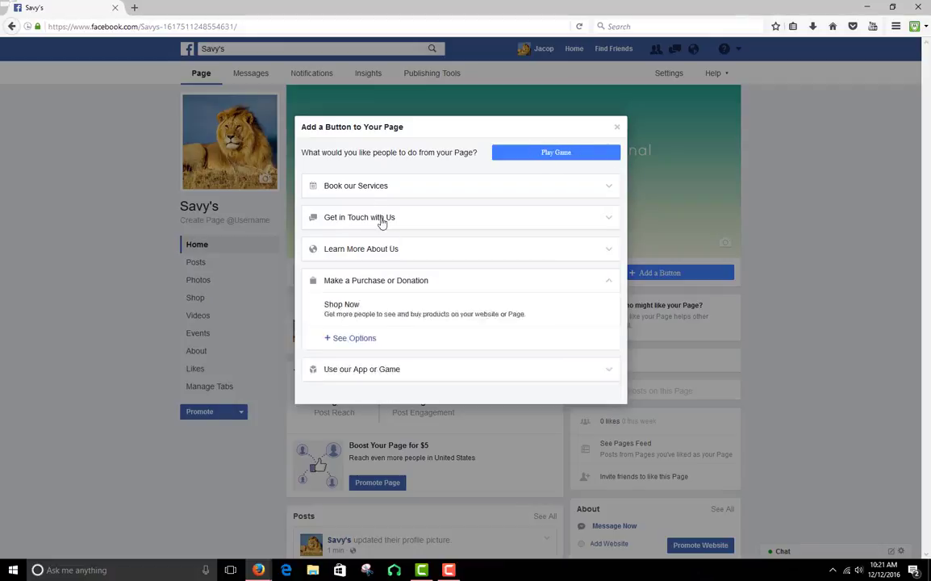
{"action": "left_click", "coordinate": [371, 186]}
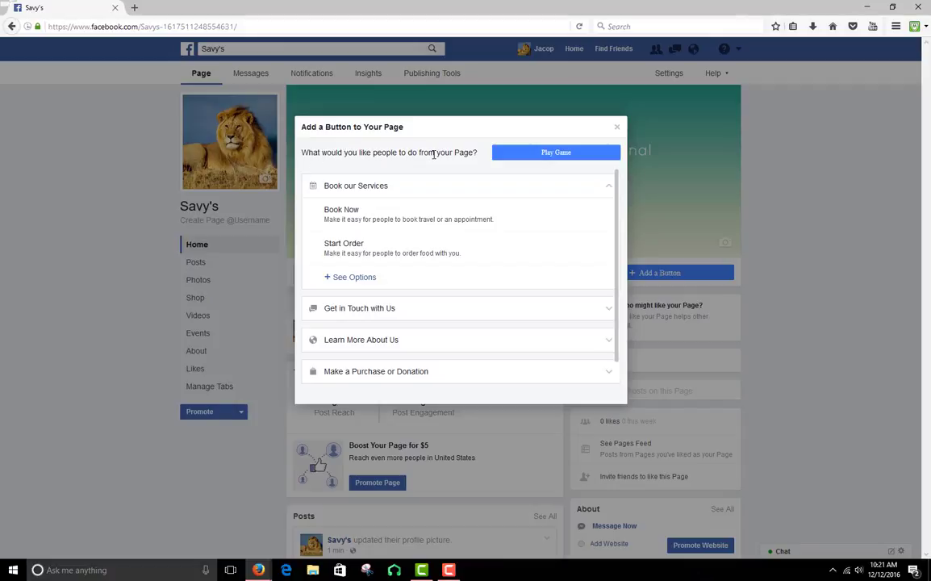
{"action": "left_click", "coordinate": [617, 127]}
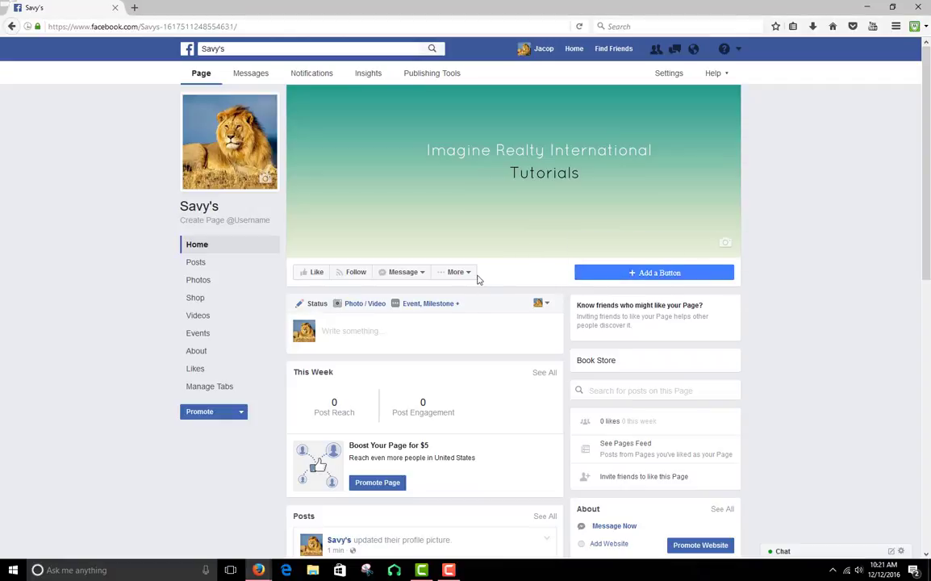
Look through the page's Message and More options, and view its Posts and Home sections
{"action": "left_click", "coordinate": [403, 272]}
{"action": "left_click", "coordinate": [474, 275]}
{"action": "left_click", "coordinate": [218, 264]}
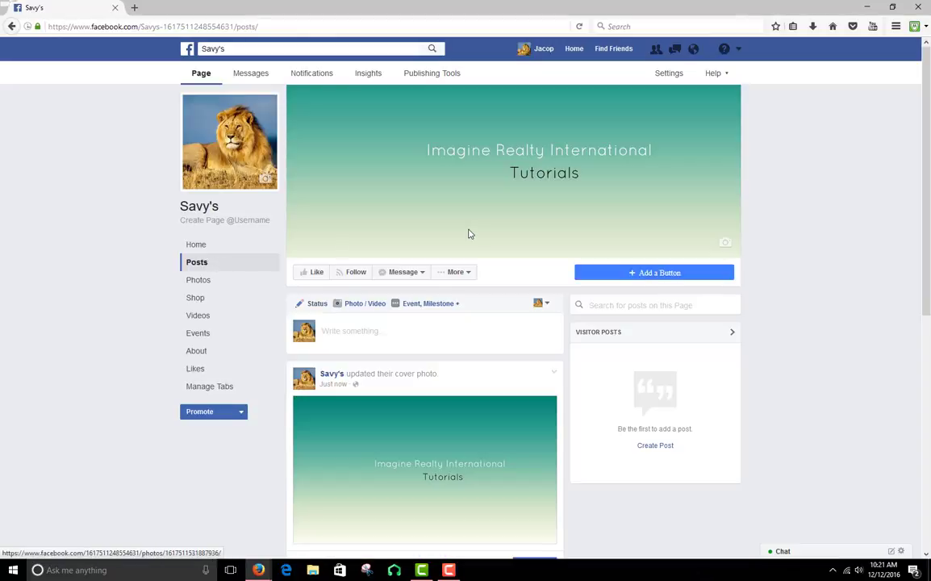
{"action": "left_click", "coordinate": [203, 252]}
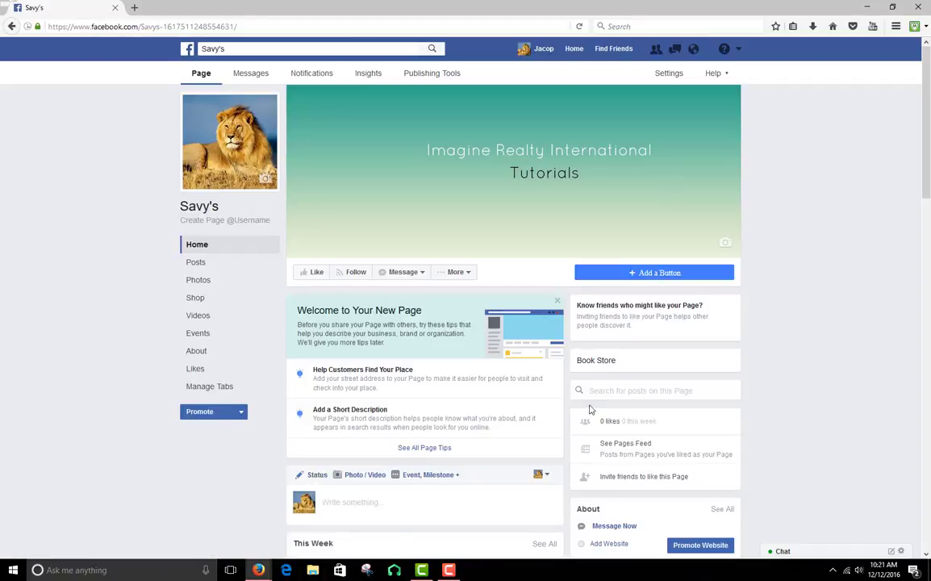
Review the cover and profile picture updates in the Posts section and the albums in the Photos section
{"action": "left_click", "coordinate": [209, 270]}
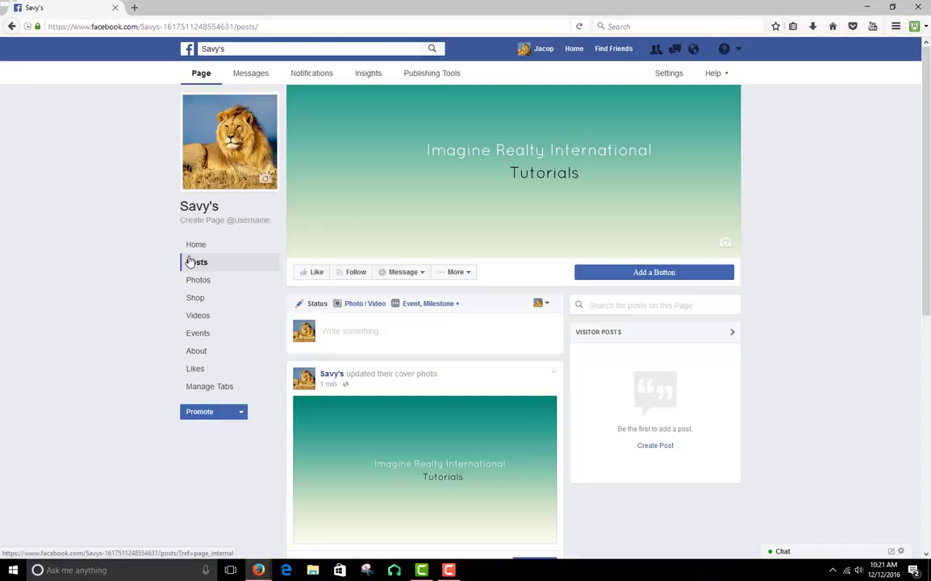
{"action": "scroll", "coordinate": [541, 345], "scroll_direction": "down", "scroll_amount": 7}
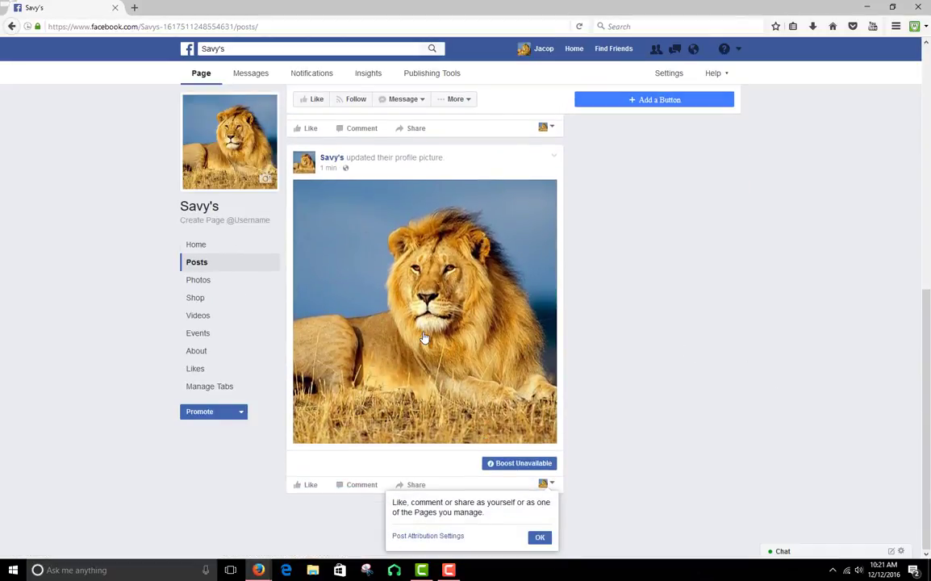
{"action": "scroll", "coordinate": [430, 373], "scroll_direction": "up", "scroll_amount": 5}
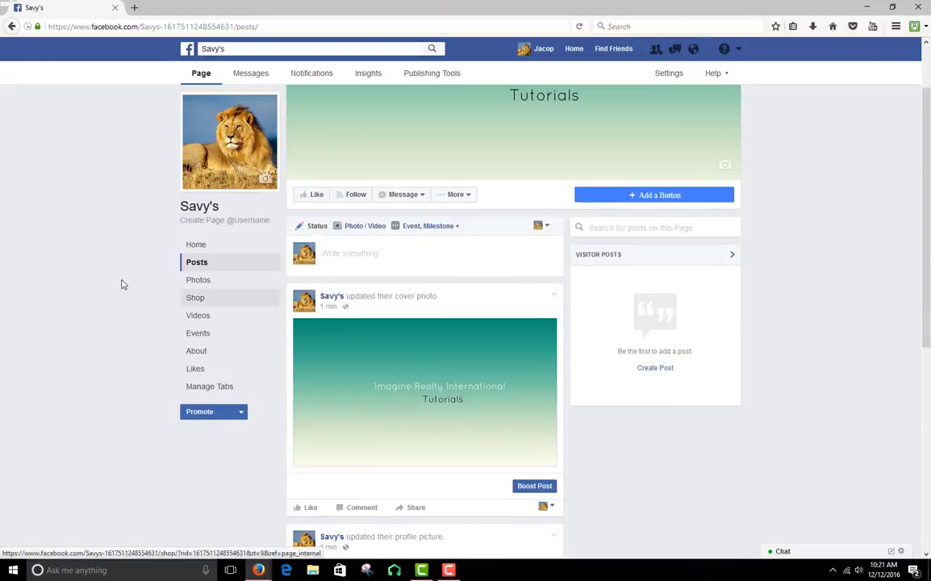
{"action": "left_click", "coordinate": [197, 284]}
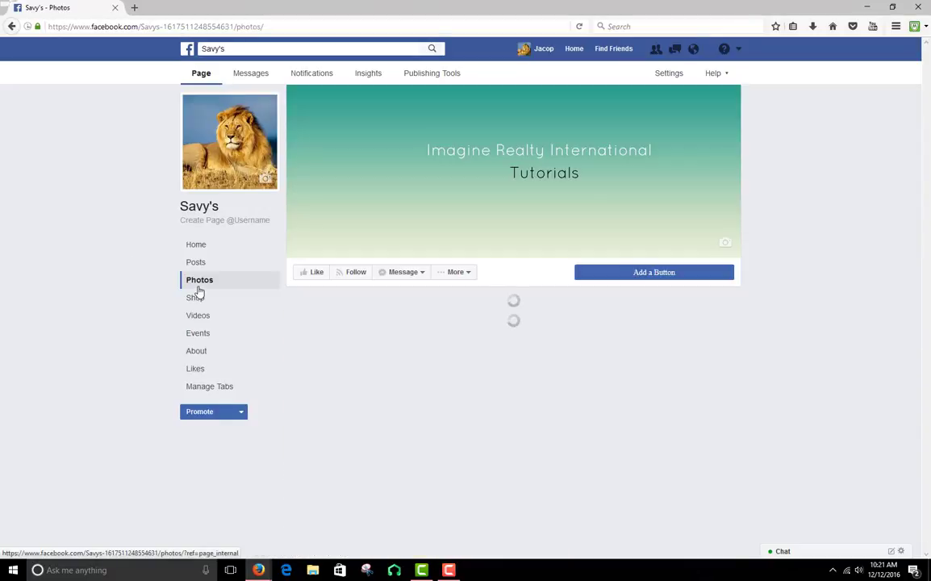
{"action": "scroll", "coordinate": [634, 359], "scroll_direction": "down", "scroll_amount": 2}
{"action": "scroll", "coordinate": [635, 359], "scroll_direction": "up", "scroll_amount": 2}
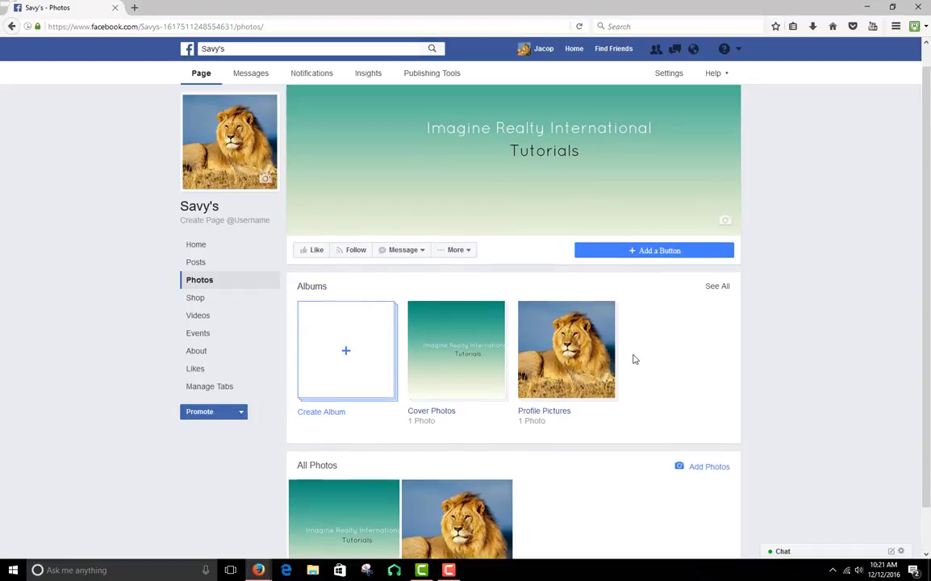
{"action": "scroll", "coordinate": [635, 359], "scroll_direction": "down", "scroll_amount": 2}
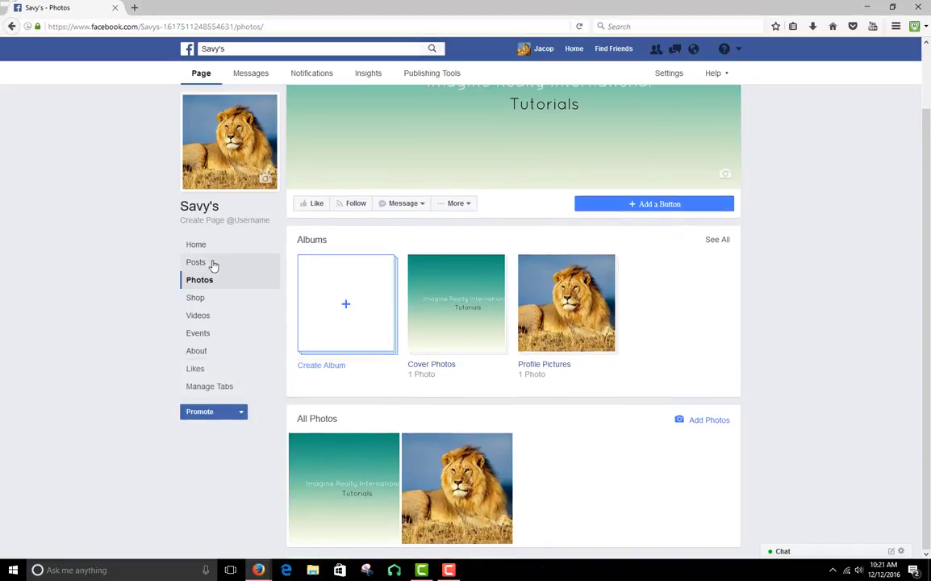
Go through the Shop section setup, agreeing to the Merchant Terms and Policies, and cancel it at the checkout method choice
{"action": "left_click", "coordinate": [225, 303]}
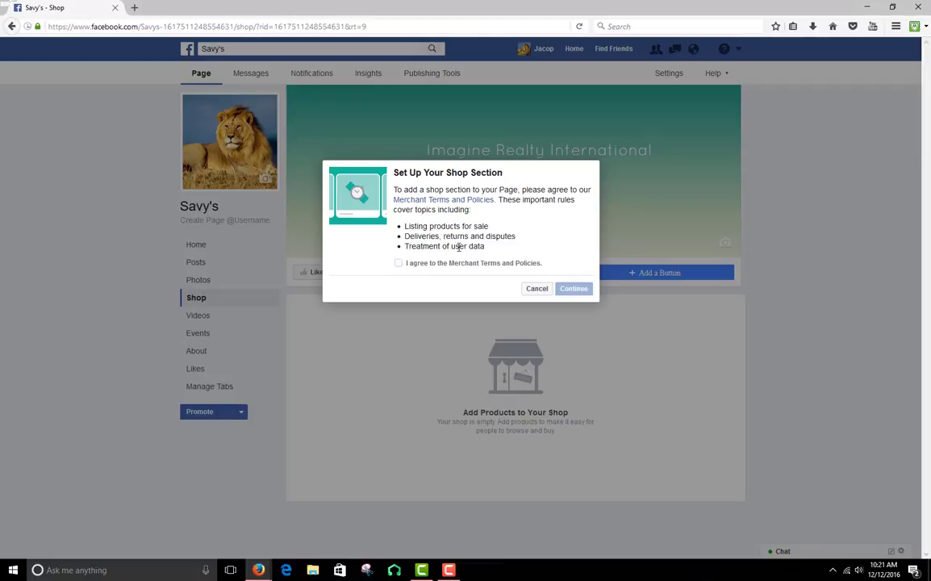
{"action": "left_click", "coordinate": [398, 263]}
{"action": "left_click", "coordinate": [569, 289]}
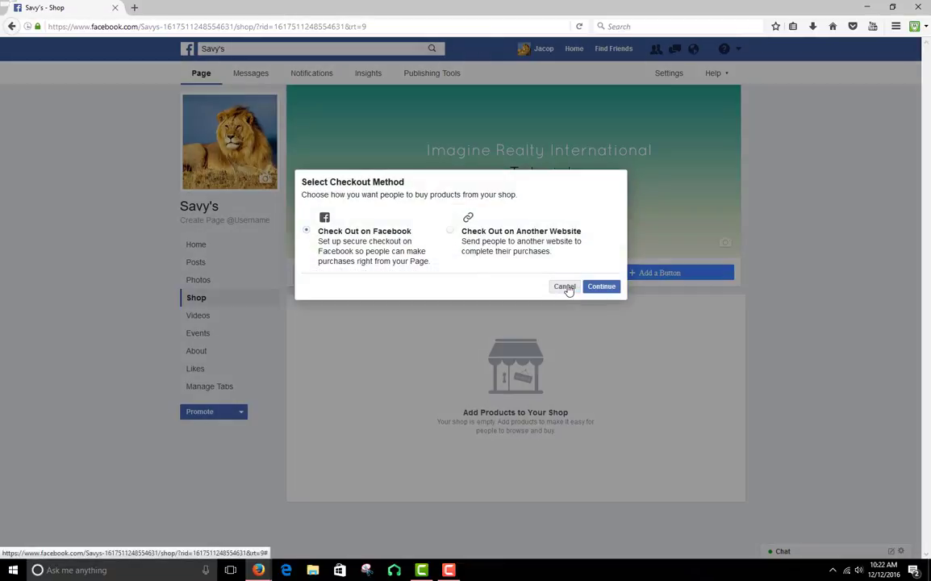
{"action": "left_click", "coordinate": [565, 287]}
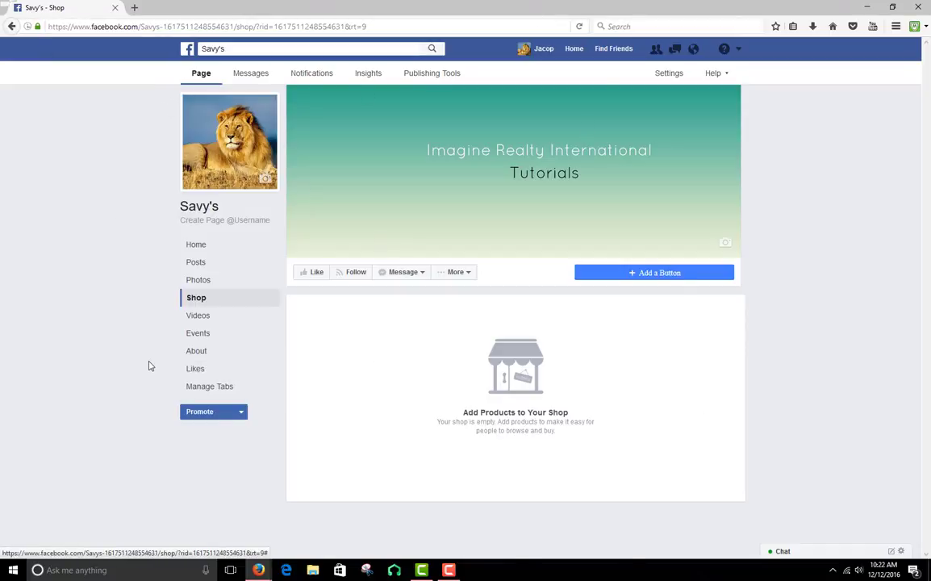
View the page's Videos section and its Events section
{"action": "left_click", "coordinate": [208, 317]}
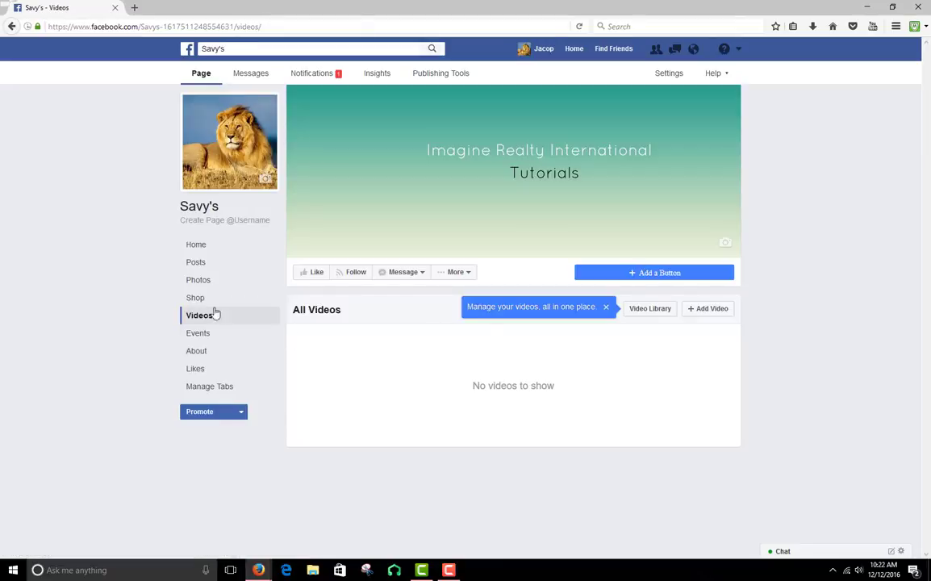
{"action": "left_click", "coordinate": [211, 335]}
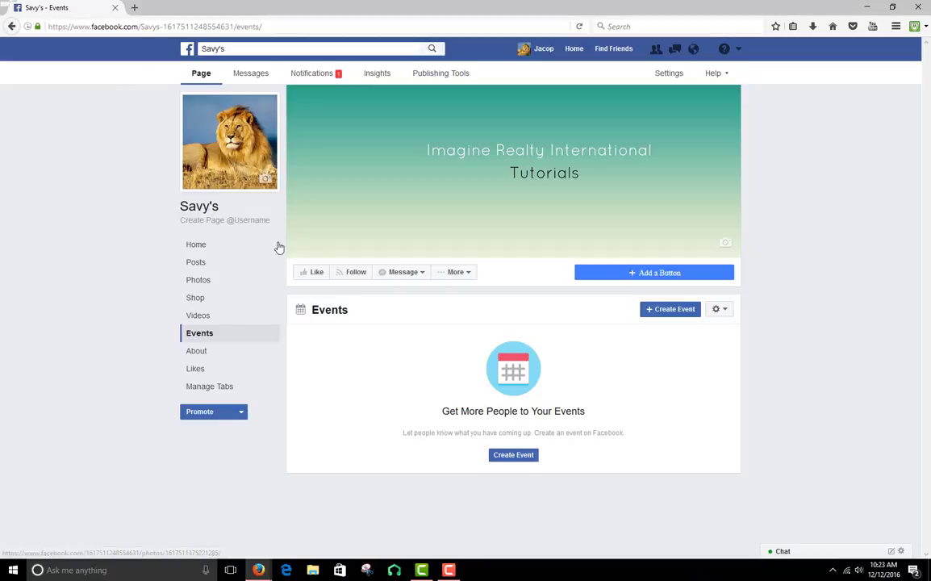
Examine the Page Info fields in the About section, from Category and Topics down to Website and Official Page
{"action": "left_click", "coordinate": [239, 356]}
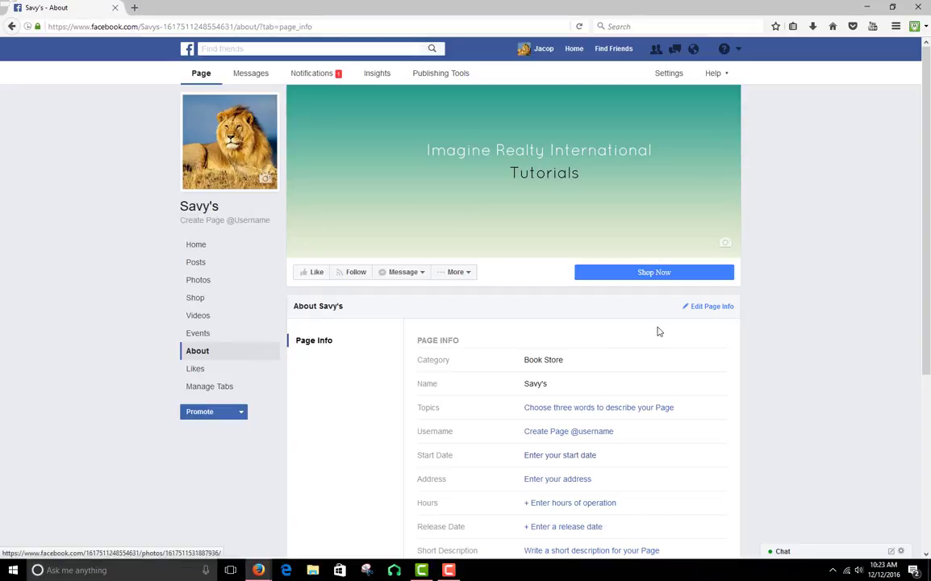
{"action": "scroll", "coordinate": [557, 252], "scroll_direction": "down", "scroll_amount": 3}
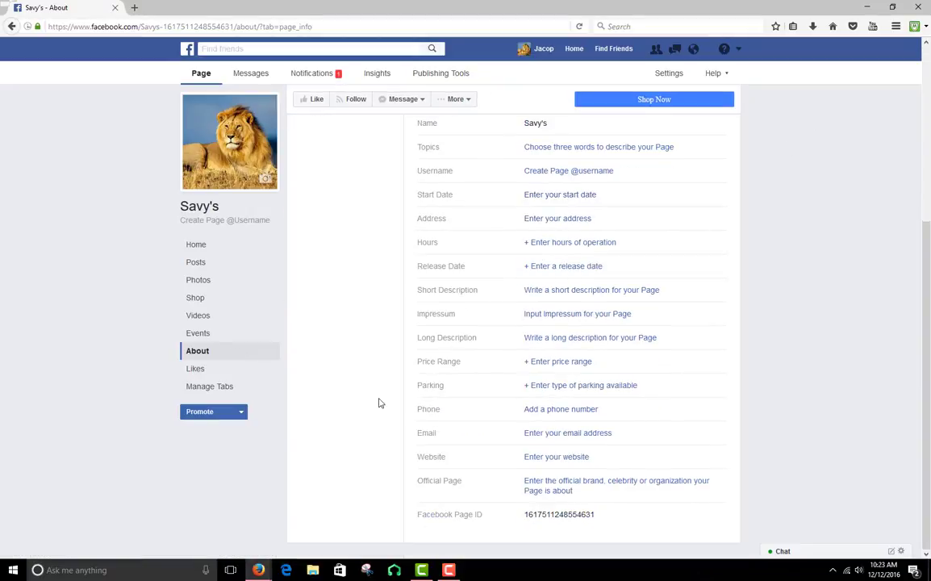
{"action": "scroll", "coordinate": [449, 452], "scroll_direction": "up", "scroll_amount": 3}
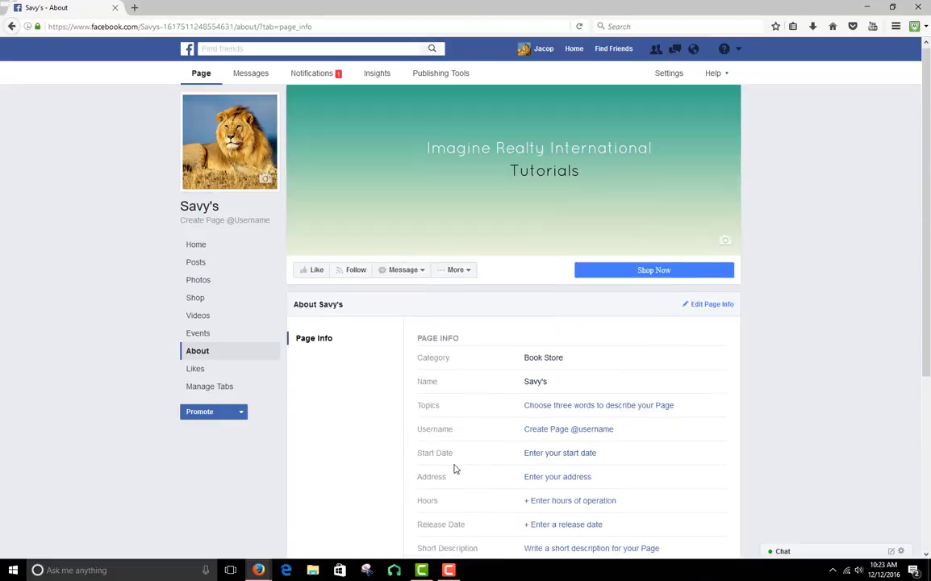
{"action": "mouse_move", "coordinate": [550, 357]}
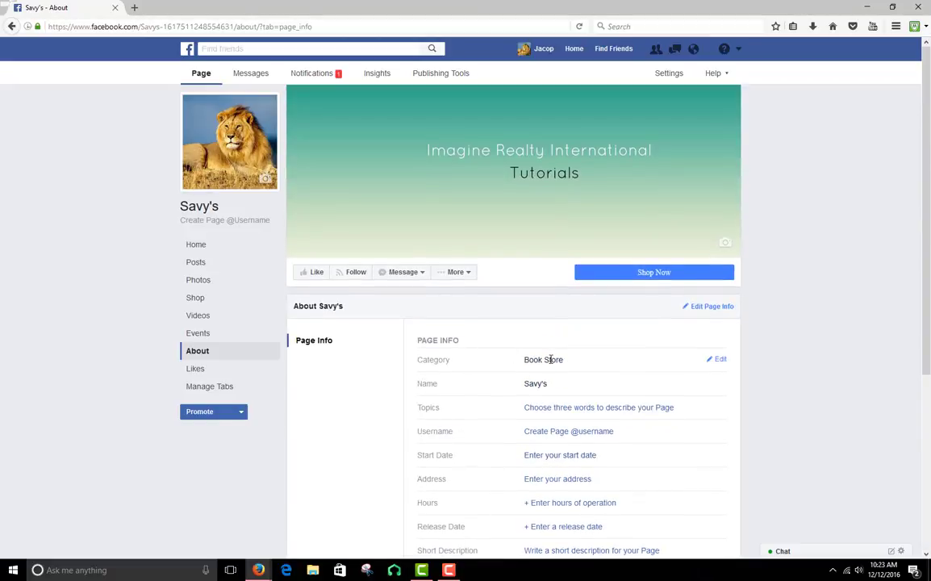
{"action": "scroll", "coordinate": [550, 359], "scroll_direction": "down", "scroll_amount": 1}
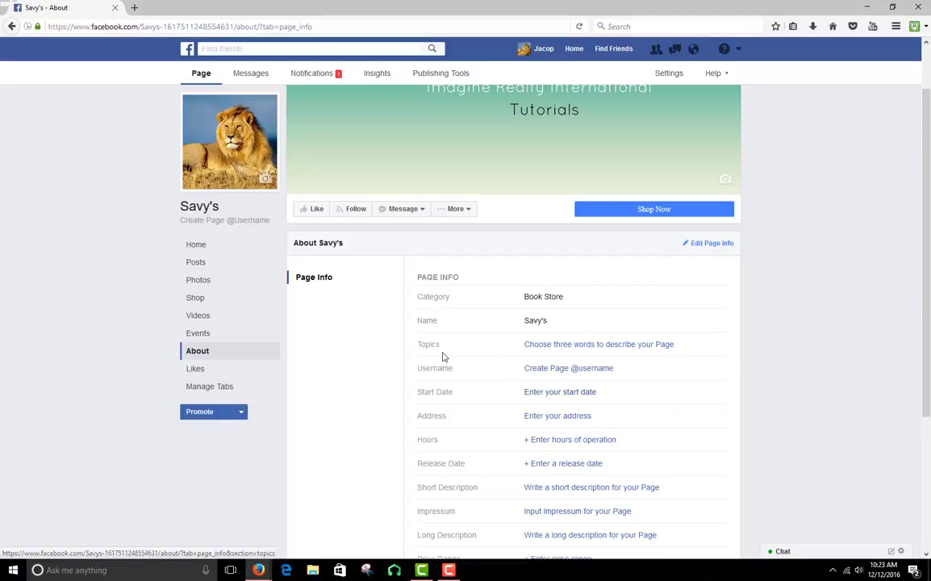
{"action": "scroll", "coordinate": [627, 342], "scroll_direction": "down", "scroll_amount": 3}
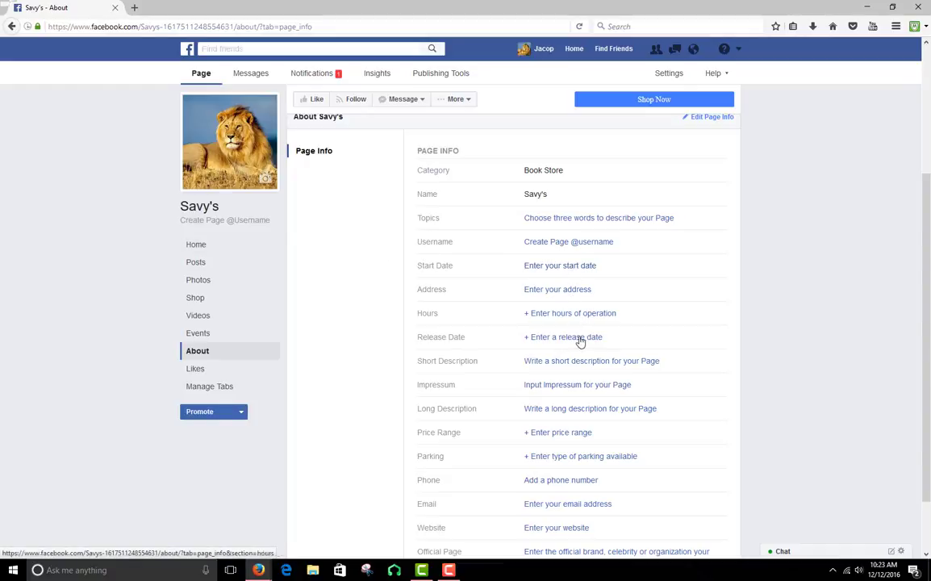
{"action": "scroll", "coordinate": [536, 346], "scroll_direction": "down", "scroll_amount": 2}
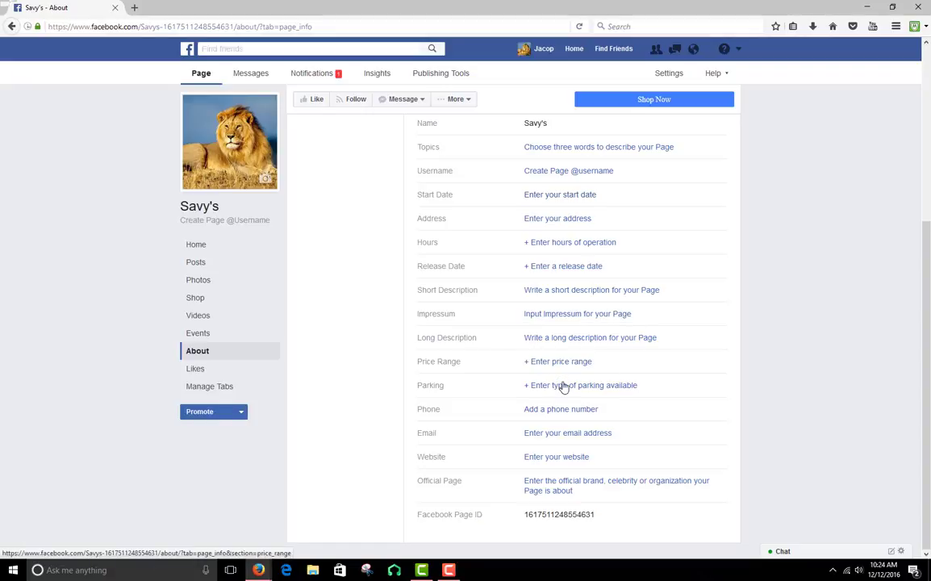
{"action": "right_click", "coordinate": [420, 372]}
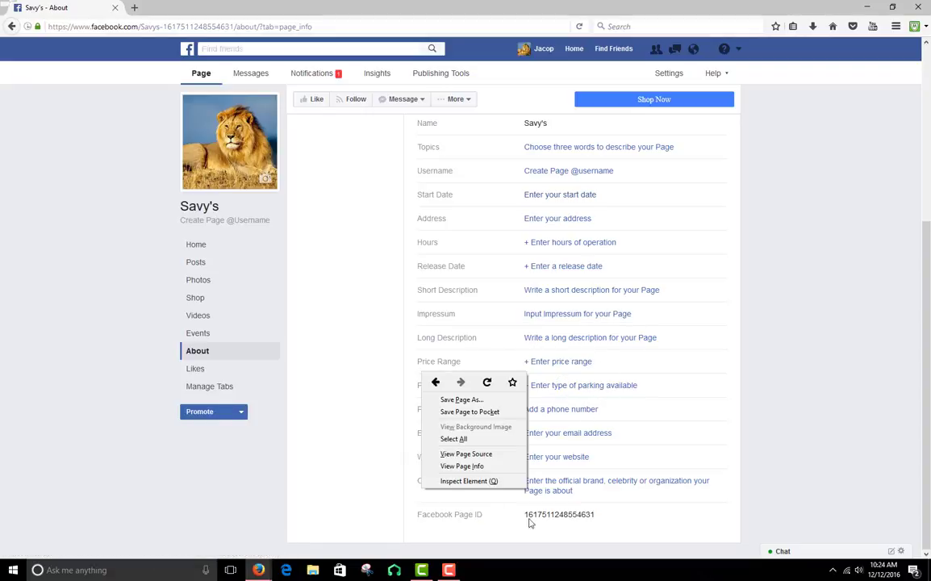
{"action": "left_click", "coordinate": [325, 456]}
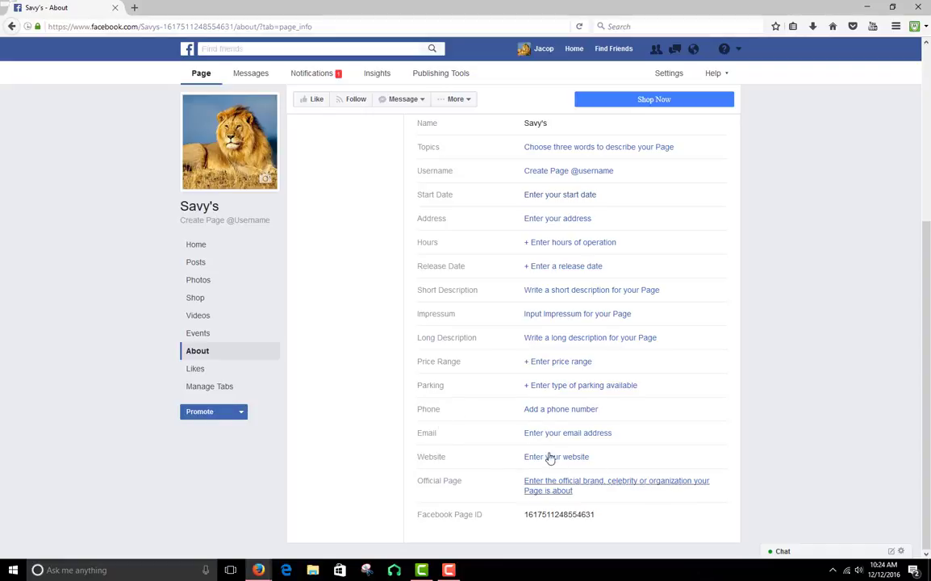
{"action": "scroll", "coordinate": [505, 490], "scroll_direction": "up", "scroll_amount": 5}
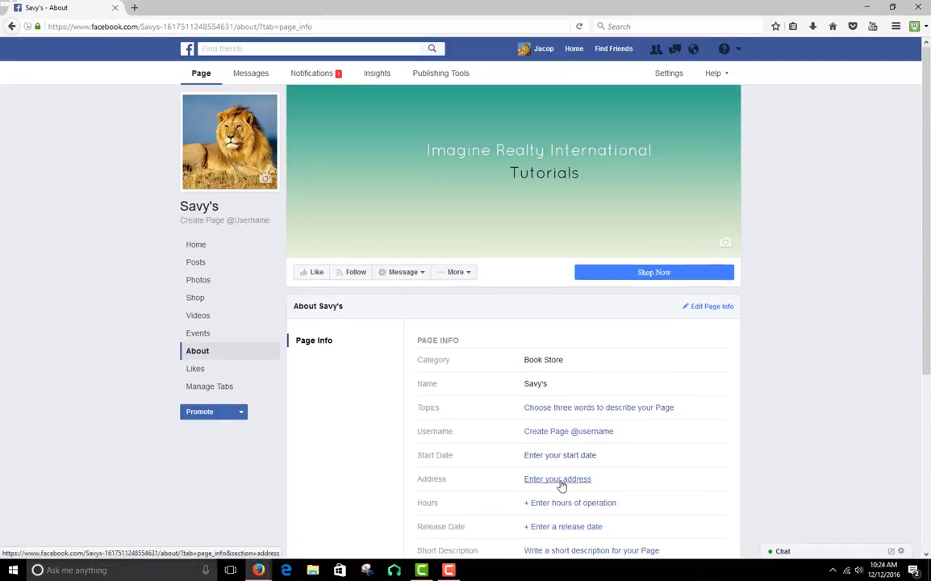
{"action": "scroll", "coordinate": [560, 486], "scroll_direction": "down", "scroll_amount": 3}
{"action": "scroll", "coordinate": [540, 367], "scroll_direction": "down", "scroll_amount": 3}
{"action": "scroll", "coordinate": [536, 367], "scroll_direction": "up", "scroll_amount": 5}
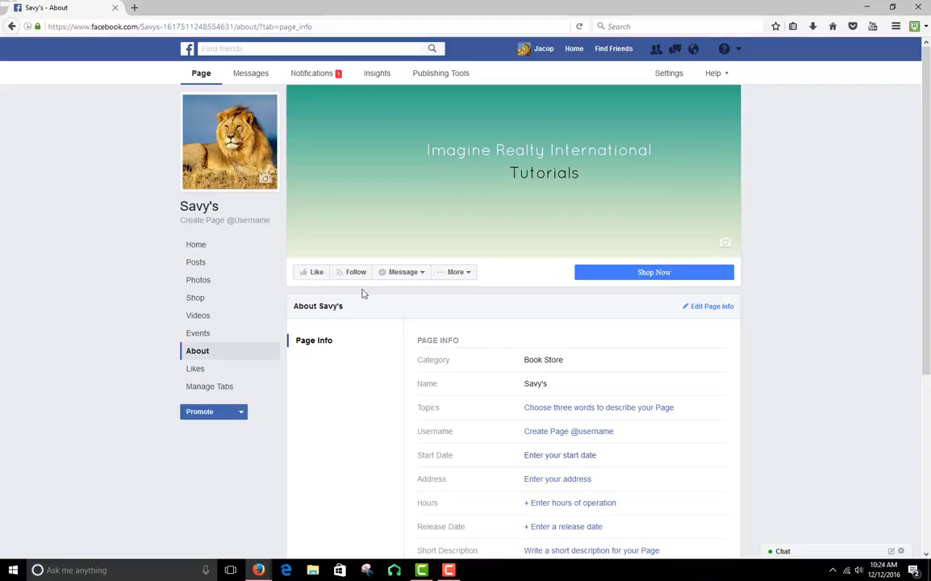
{"action": "scroll", "coordinate": [448, 256], "scroll_direction": "down", "scroll_amount": 5}
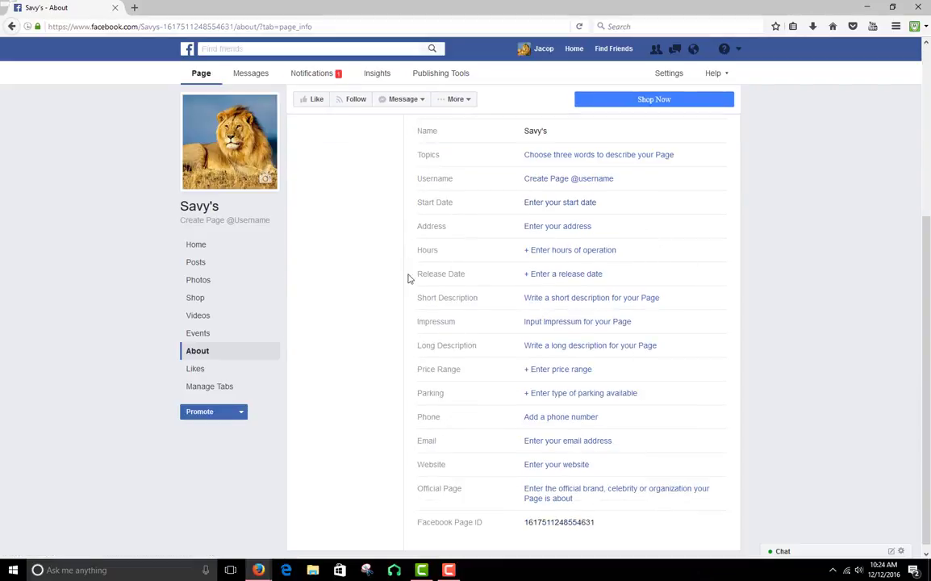
{"action": "scroll", "coordinate": [474, 480], "scroll_direction": "up", "scroll_amount": 5}
{"action": "scroll", "coordinate": [556, 325], "scroll_direction": "down", "scroll_amount": 5}
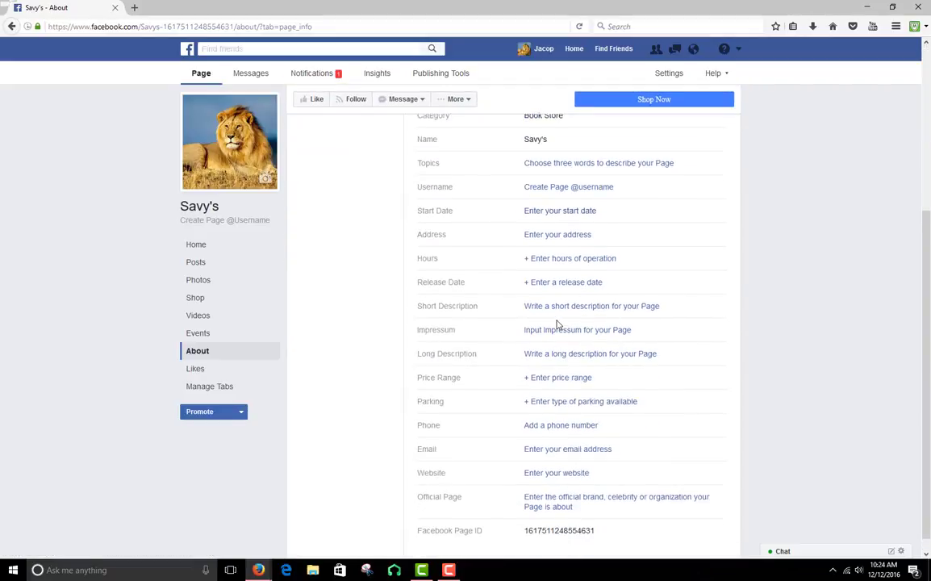
{"action": "scroll", "coordinate": [591, 533], "scroll_direction": "up", "scroll_amount": 5}
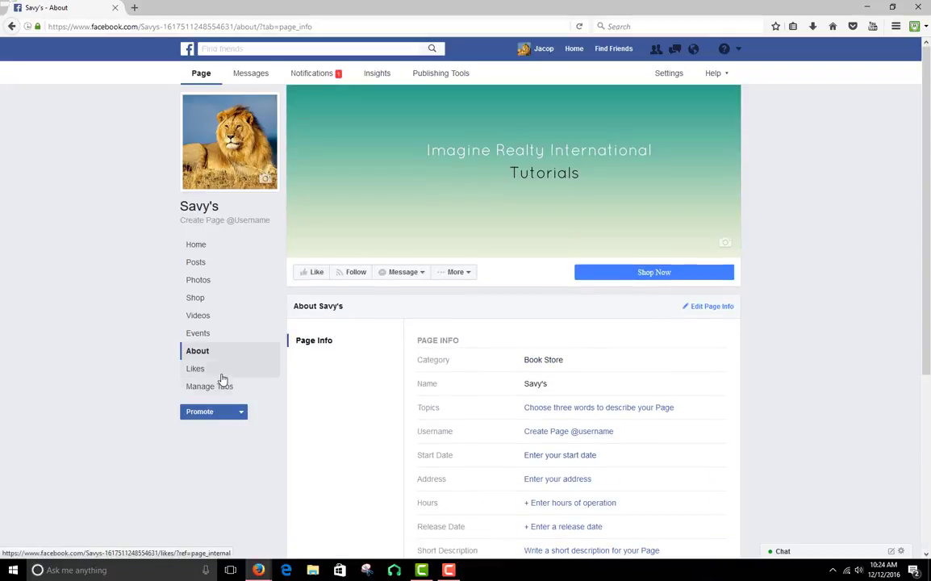
Review the statistics in the Likes section and bring up the page's promotion choices
{"action": "left_click", "coordinate": [222, 378]}
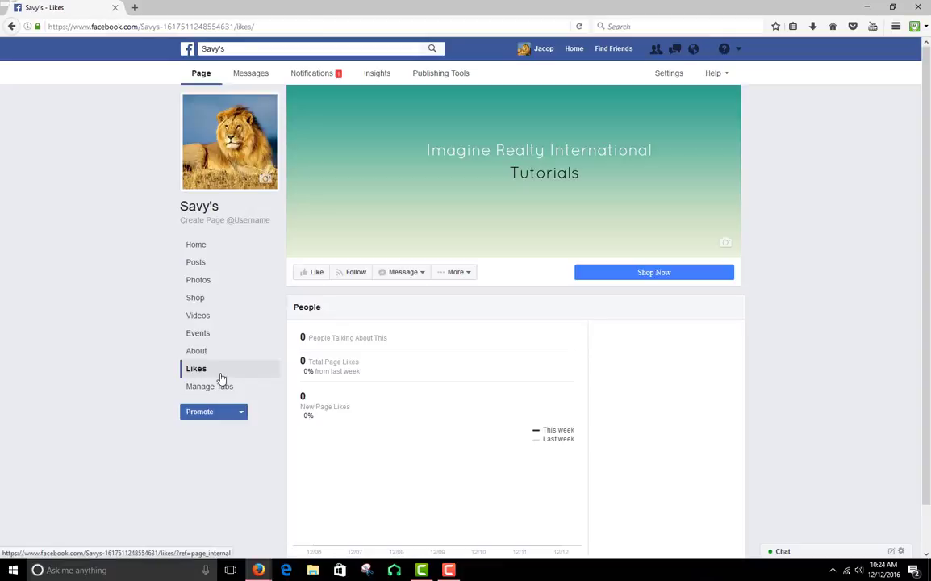
{"action": "scroll", "coordinate": [536, 343], "scroll_direction": "down", "scroll_amount": 1}
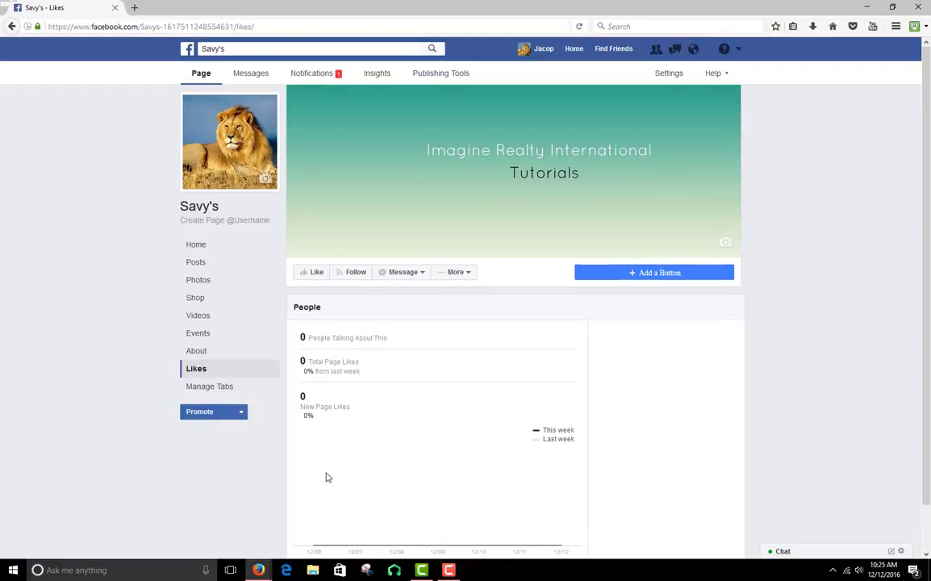
{"action": "left_click", "coordinate": [240, 413]}
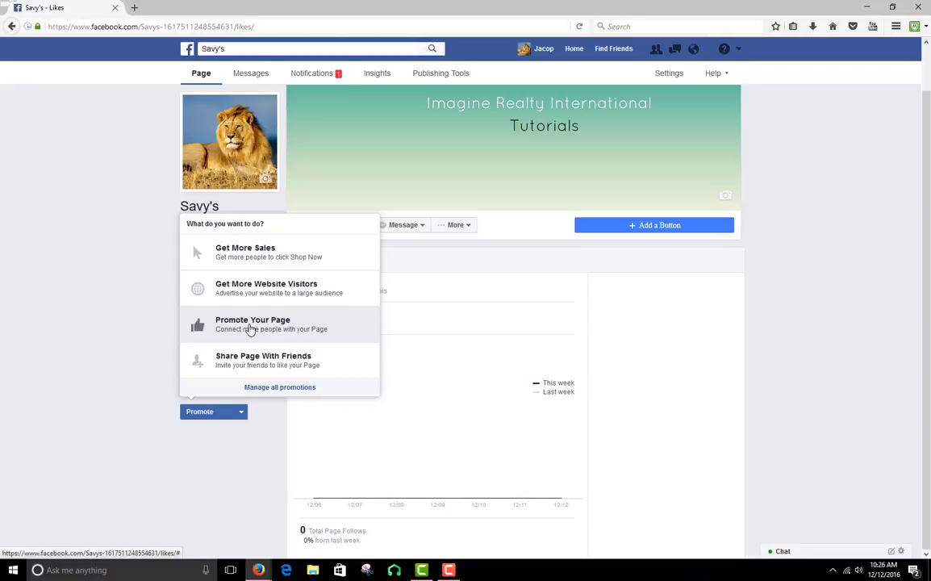
Open the Promote Your Page ad setup and compare its Desktop News Feed, Mobile News Feed and Right Column previews
{"action": "left_click", "coordinate": [314, 324]}
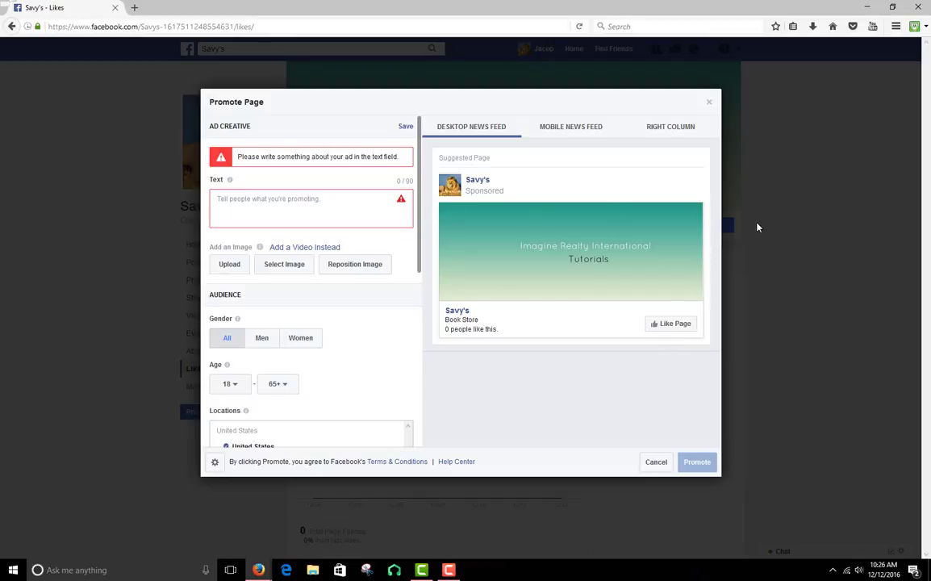
{"action": "left_click", "coordinate": [576, 128]}
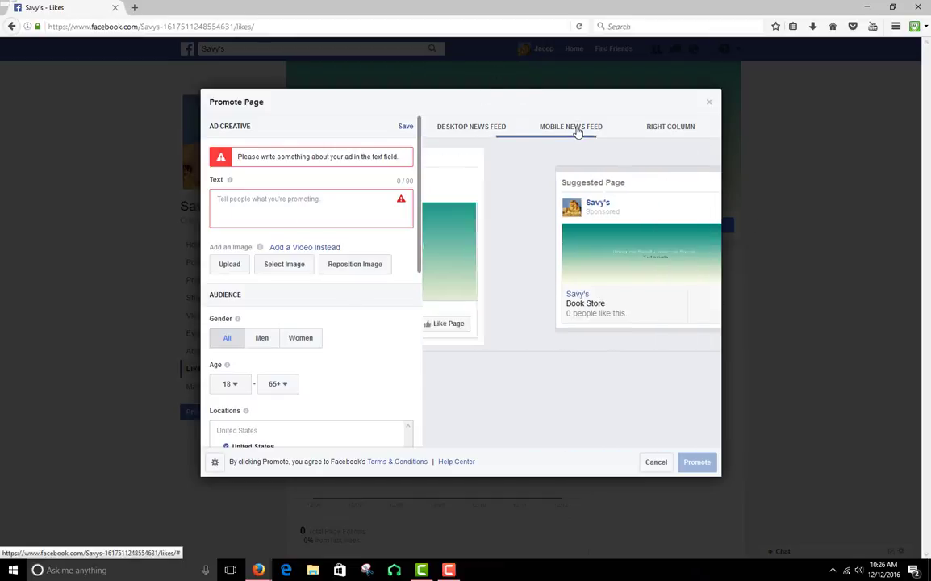
{"action": "left_click", "coordinate": [673, 135]}
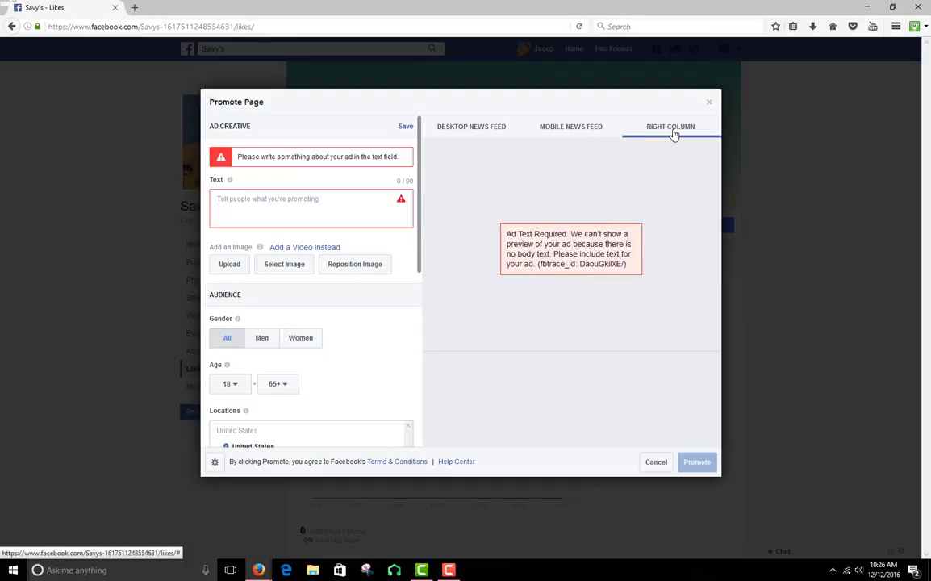
{"action": "left_click", "coordinate": [574, 128]}
{"action": "left_click", "coordinate": [478, 130]}
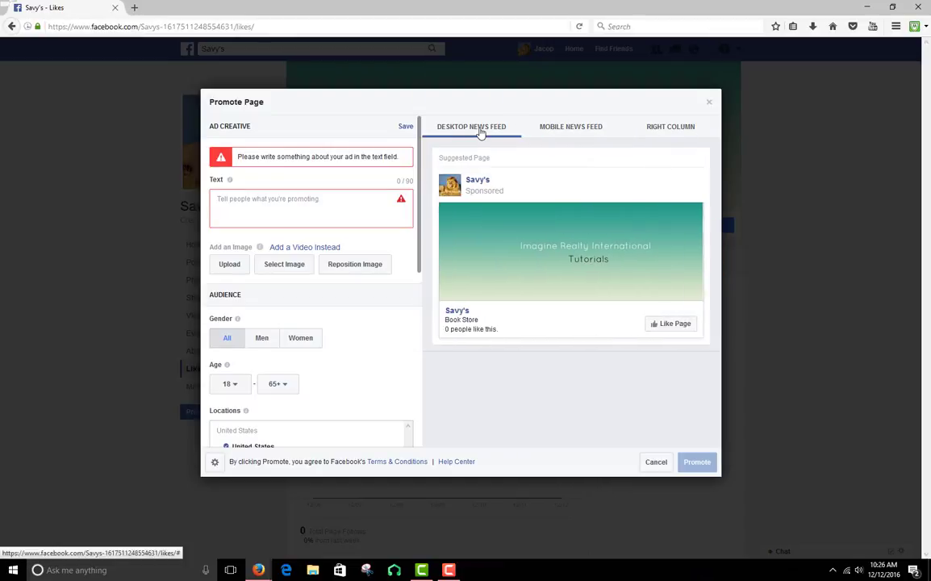
{"action": "left_click", "coordinate": [545, 133]}
{"action": "left_click", "coordinate": [687, 127]}
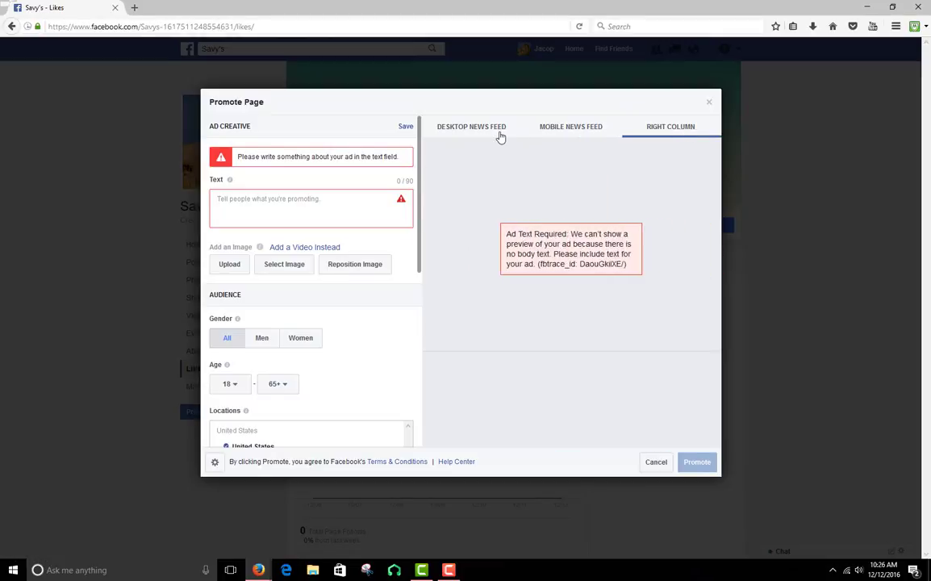
Enter the ad text "I sell books, and coffee, and beer." and correct the spelling of coffee
{"action": "left_click", "coordinate": [498, 134]}
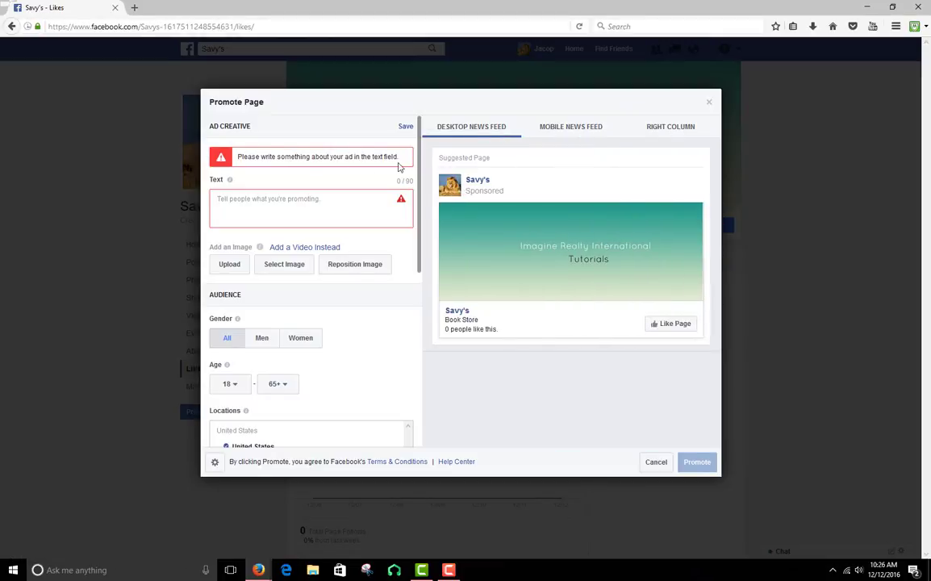
{"action": "left_click", "coordinate": [314, 200]}
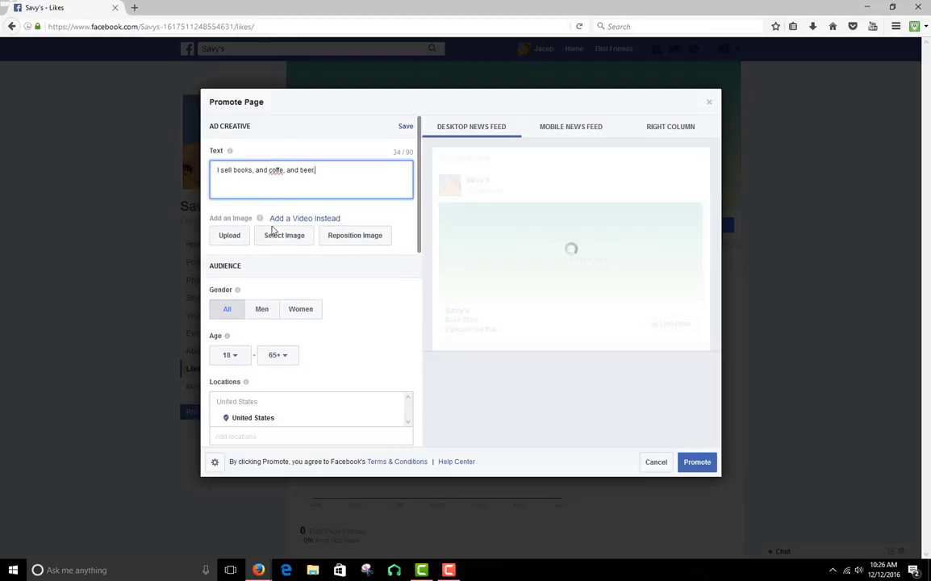
{"action": "right_click", "coordinate": [276, 170]}
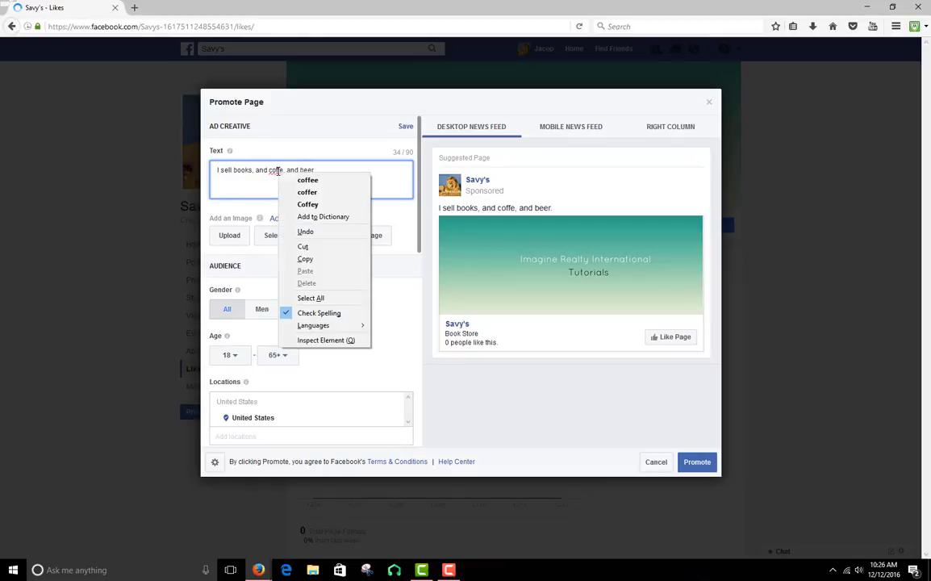
{"action": "left_click", "coordinate": [325, 180]}
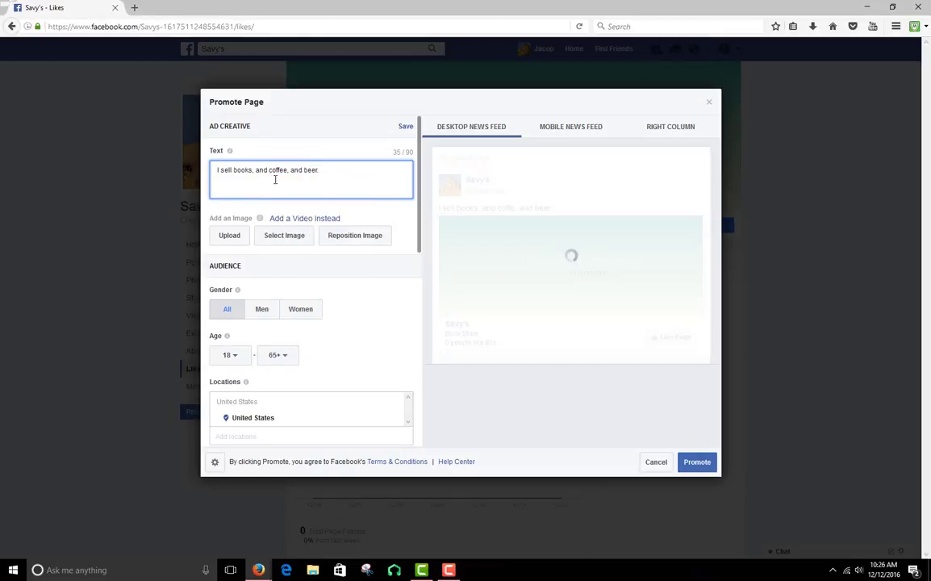
Compare how the ad with its text looks in the Mobile News Feed, Desktop News Feed and Right Column previews
{"action": "left_click", "coordinate": [575, 132]}
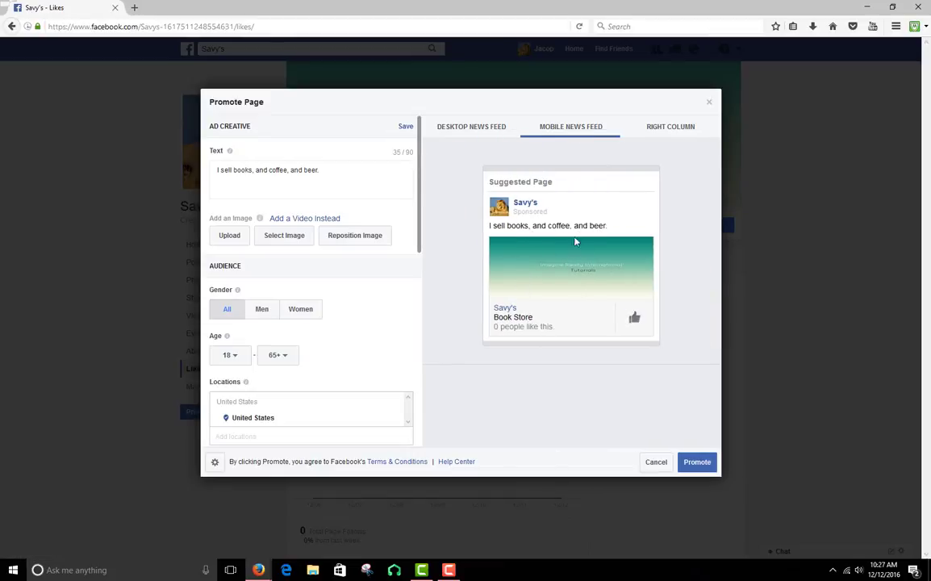
{"action": "left_click", "coordinate": [476, 128]}
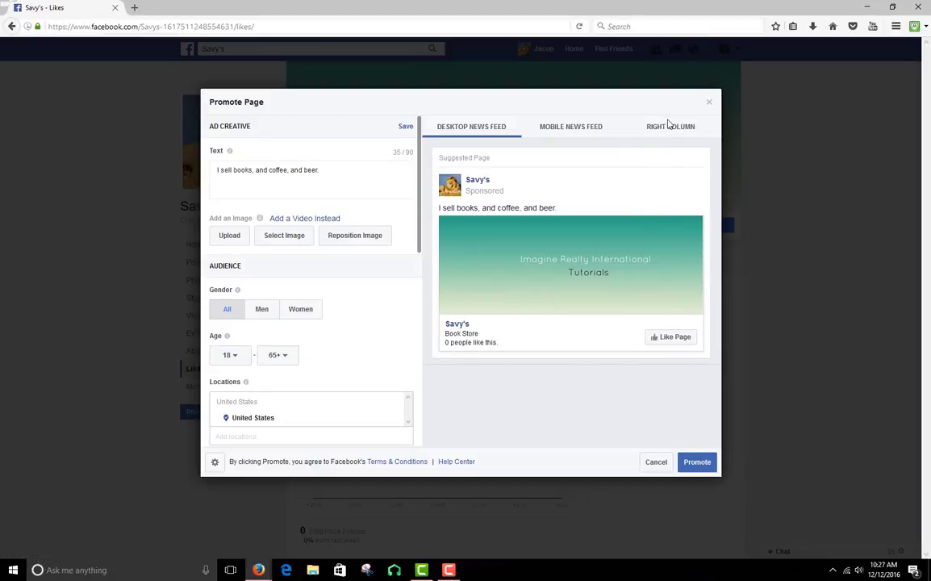
{"action": "left_click", "coordinate": [667, 131]}
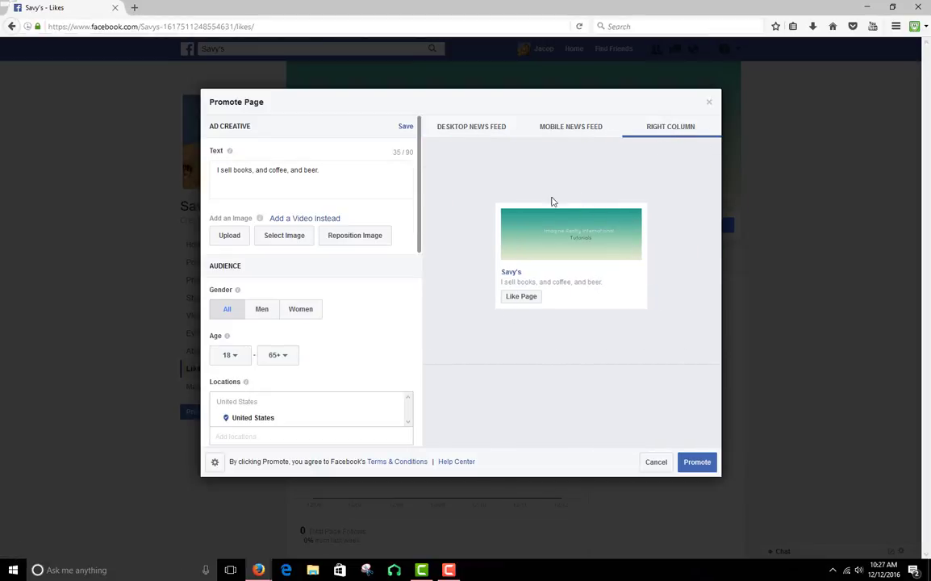
{"action": "left_click", "coordinate": [595, 129]}
{"action": "left_click", "coordinate": [480, 136]}
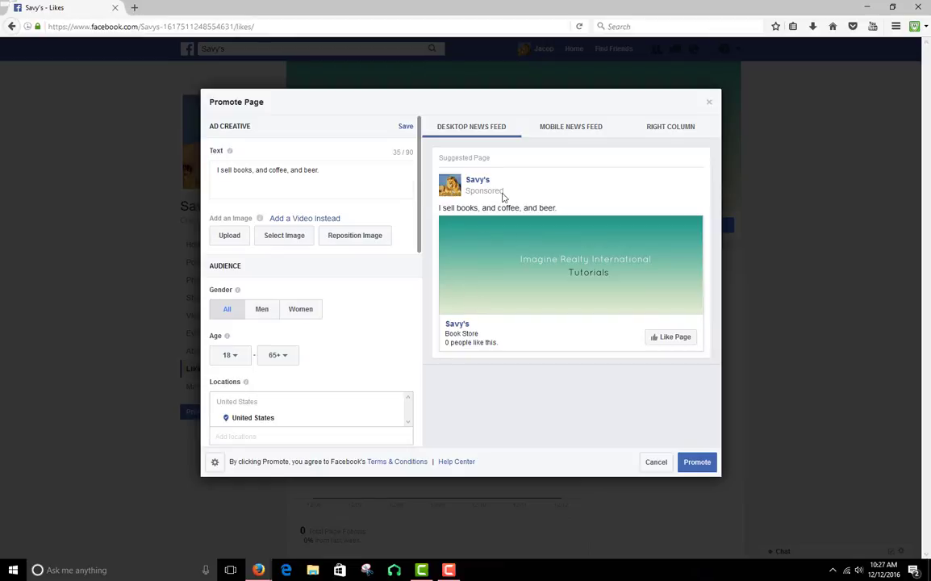
Try the Men and Women gender options for the ad audience and return the gender to All
{"action": "scroll", "coordinate": [279, 300], "scroll_direction": "down", "scroll_amount": 3}
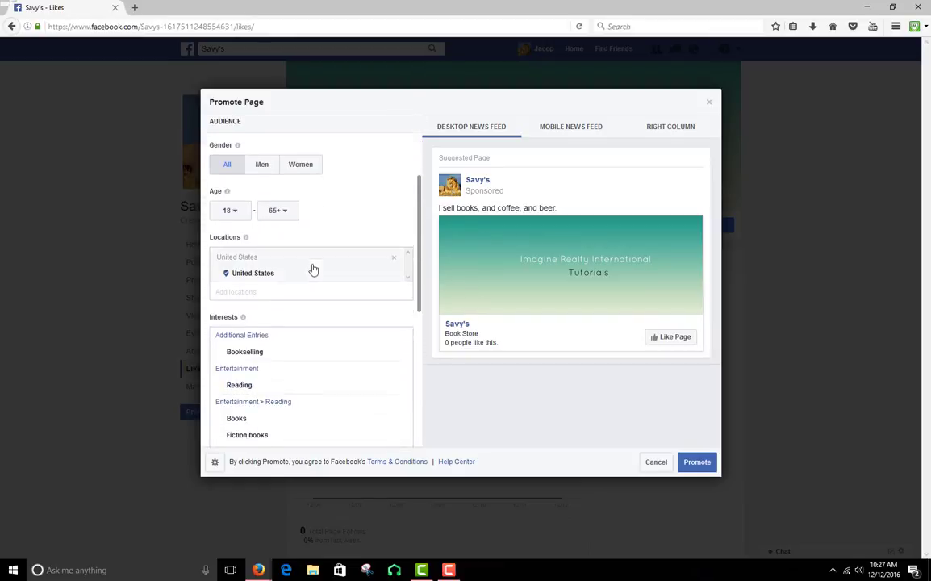
{"action": "scroll", "coordinate": [328, 264], "scroll_direction": "up", "scroll_amount": 2}
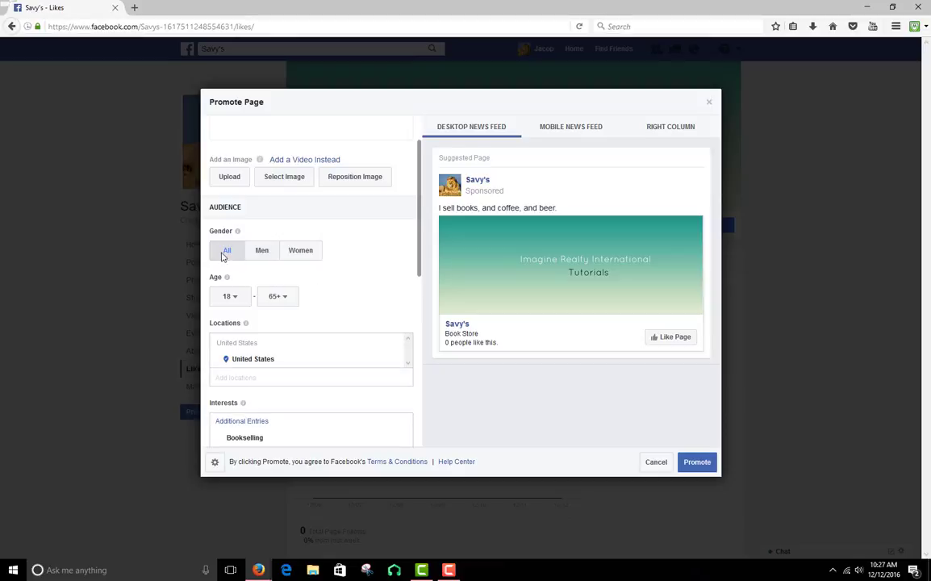
{"action": "left_click", "coordinate": [269, 254]}
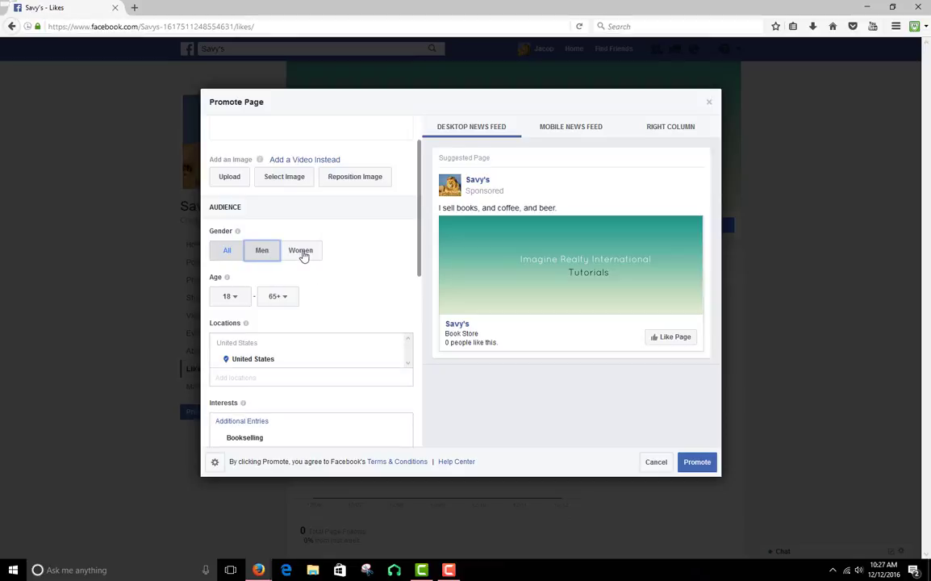
{"action": "left_click", "coordinate": [303, 255]}
{"action": "left_click", "coordinate": [228, 253]}
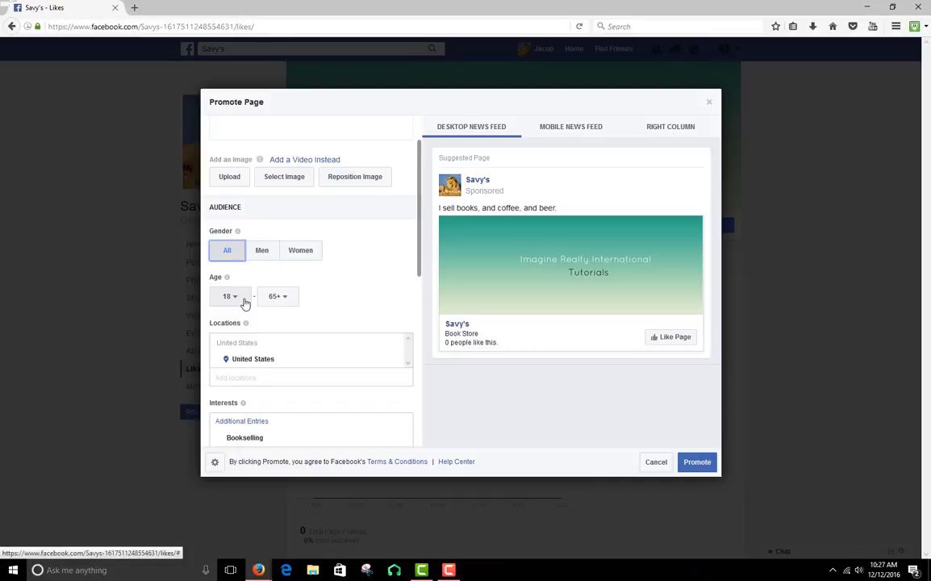
Set the ad audience's age range to 30 through 55
{"action": "left_click", "coordinate": [230, 297]}
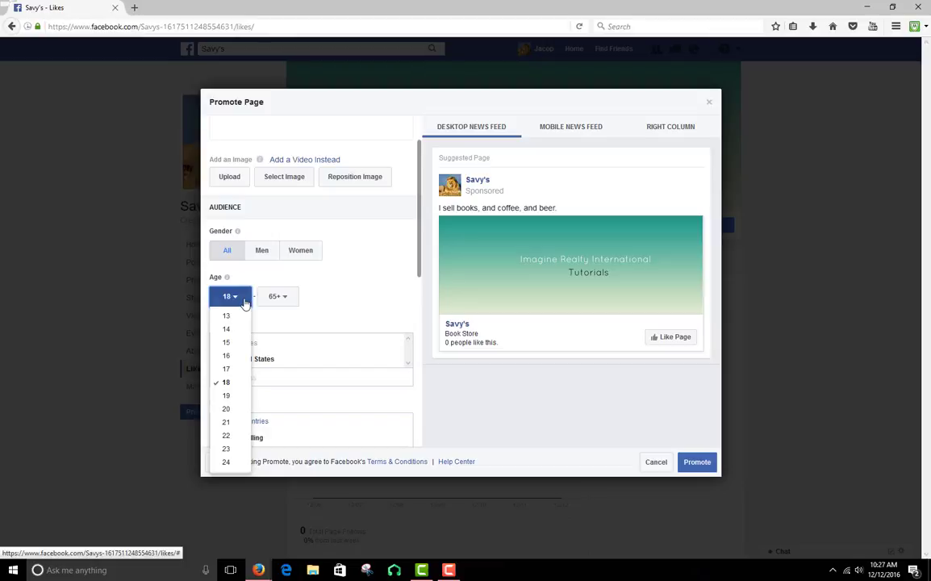
{"action": "scroll", "coordinate": [225, 407], "scroll_direction": "down", "scroll_amount": 4}
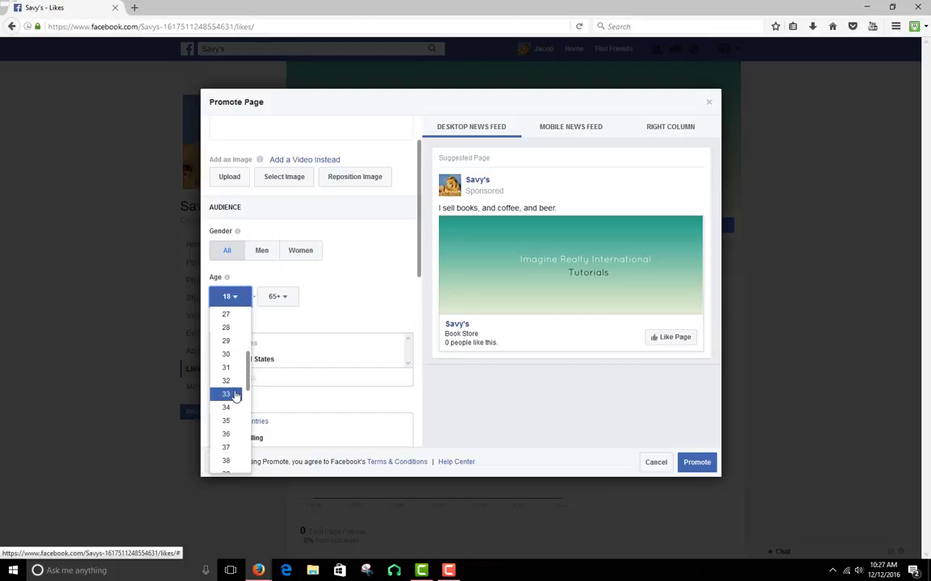
{"action": "left_click", "coordinate": [236, 357]}
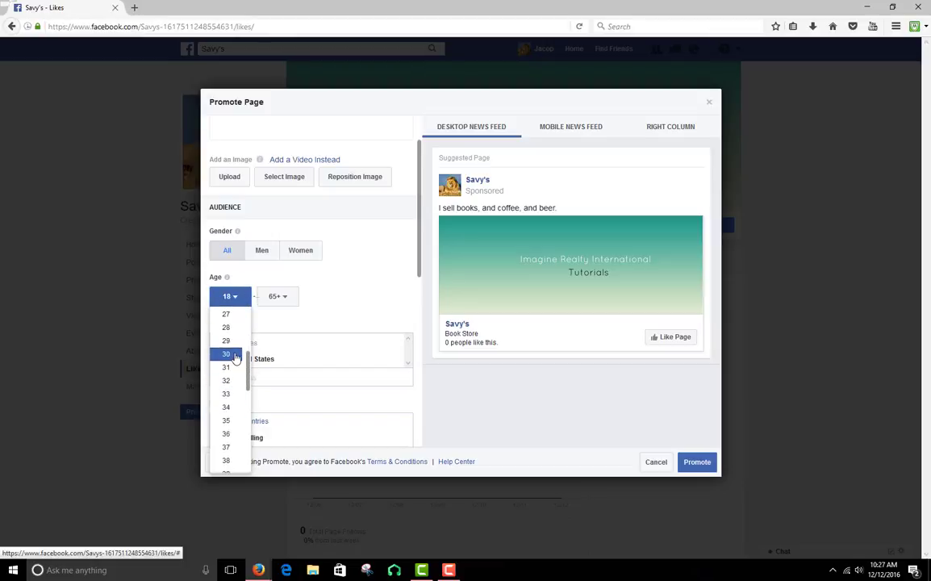
{"action": "left_click", "coordinate": [285, 299]}
{"action": "scroll", "coordinate": [286, 392], "scroll_direction": "down", "scroll_amount": 7}
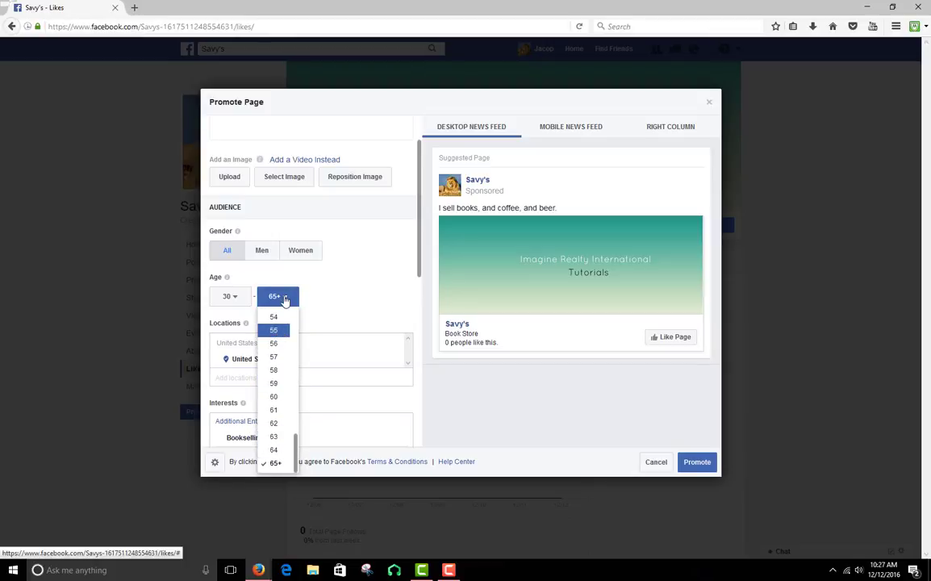
{"action": "left_click", "coordinate": [278, 331]}
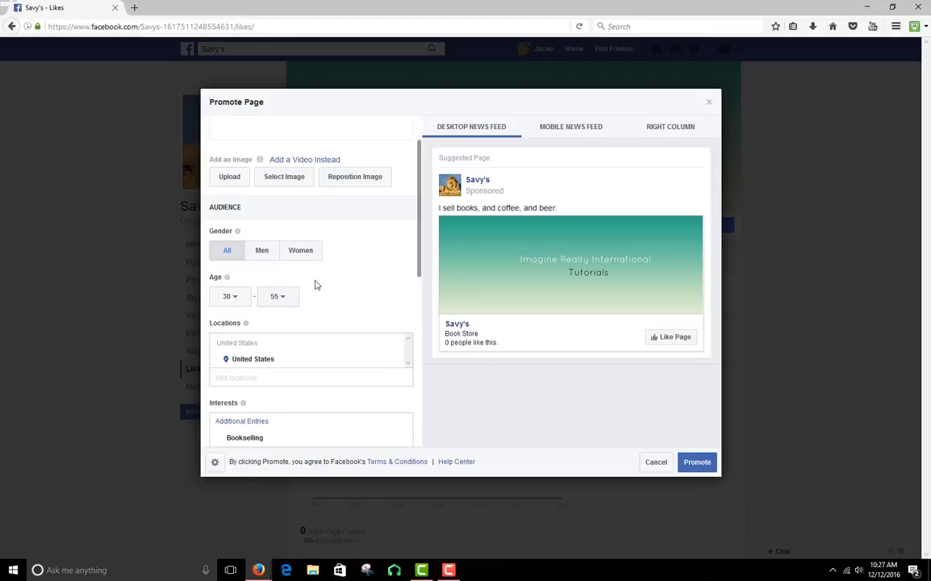
Review the ad's interests and budget choices and set the daily budget to $10.00
{"action": "scroll", "coordinate": [316, 286], "scroll_direction": "down", "scroll_amount": 3}
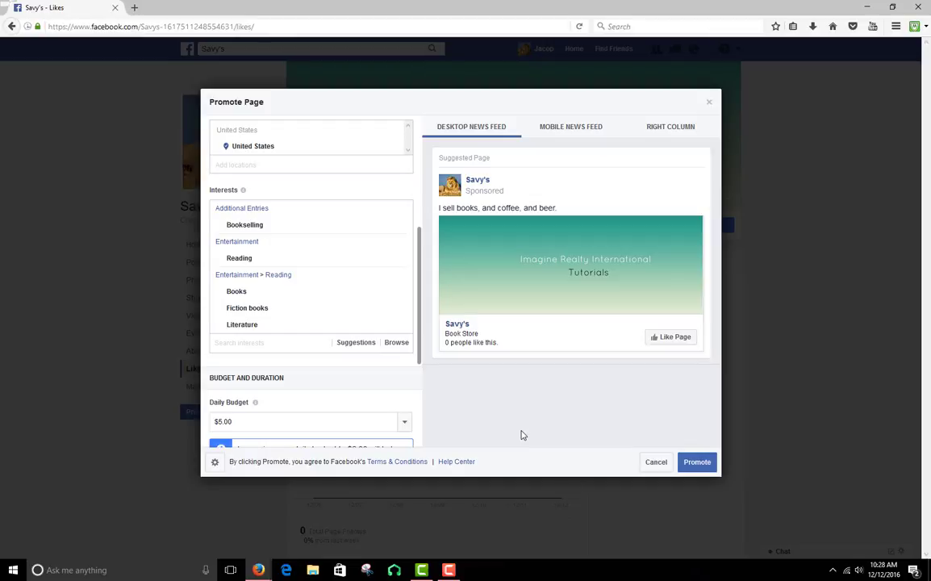
{"action": "scroll", "coordinate": [292, 290], "scroll_direction": "down", "scroll_amount": 1}
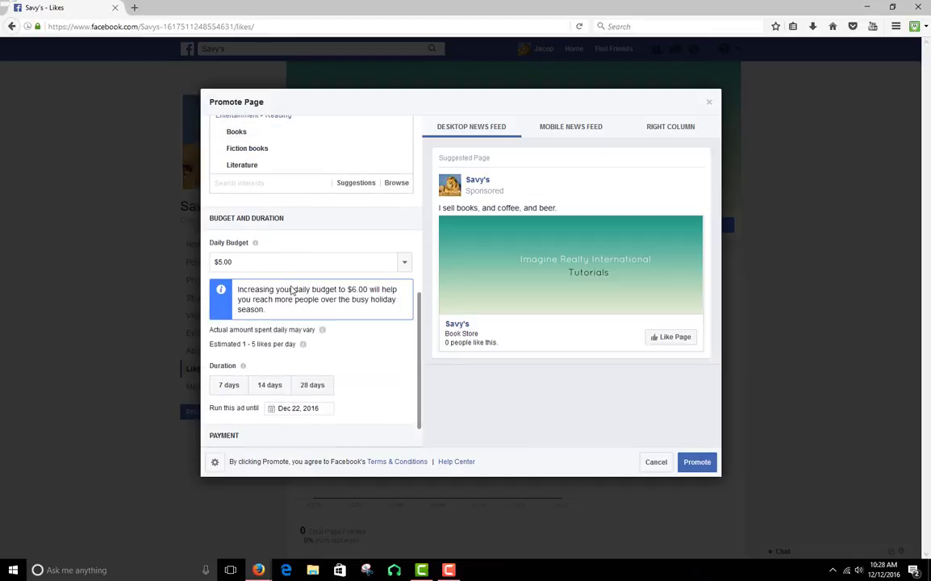
{"action": "scroll", "coordinate": [296, 257], "scroll_direction": "down", "scroll_amount": 1}
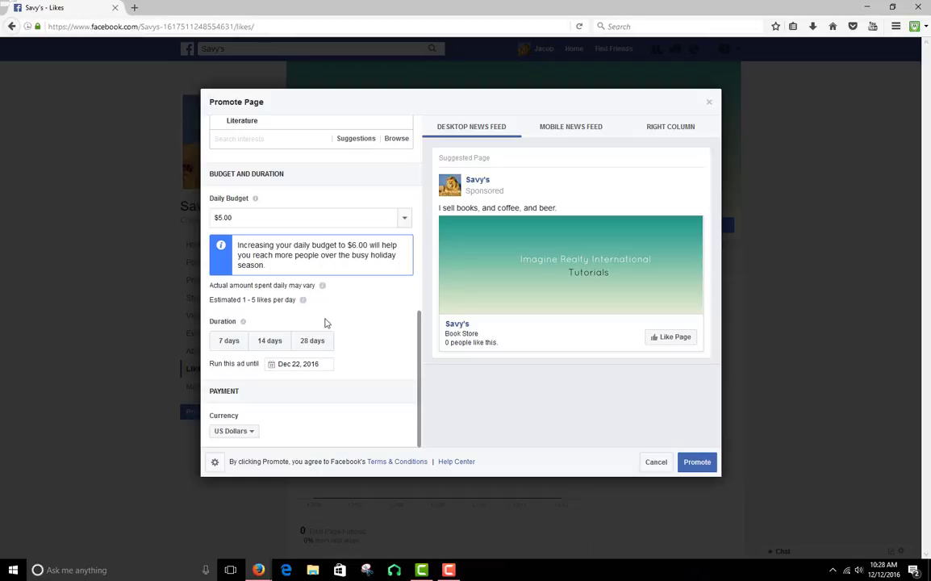
{"action": "left_click", "coordinate": [404, 217]}
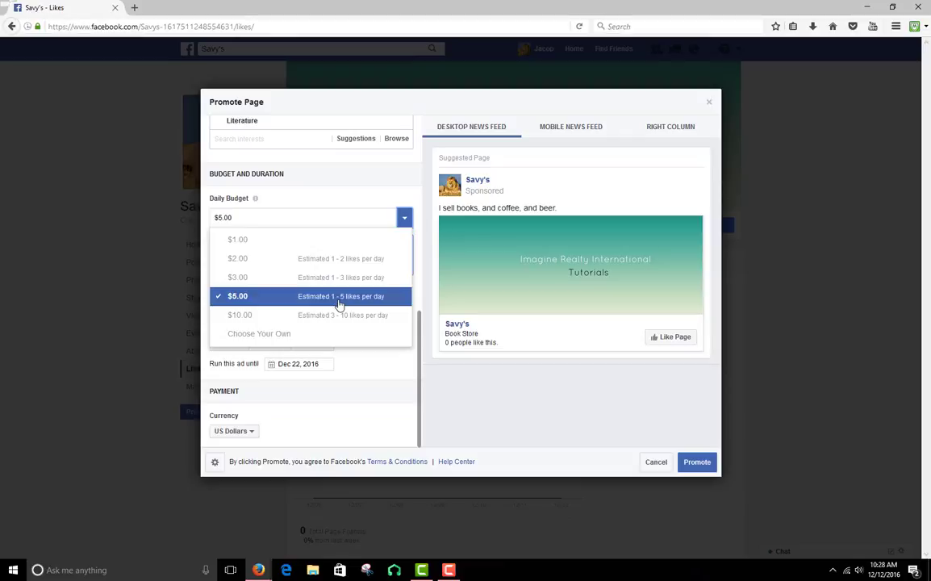
{"action": "left_click", "coordinate": [403, 218]}
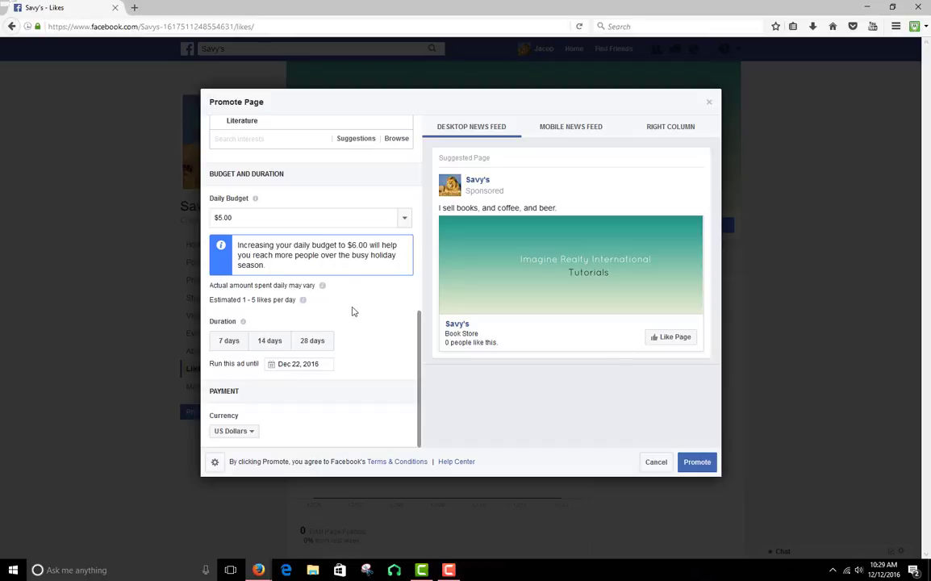
{"action": "left_click", "coordinate": [404, 217]}
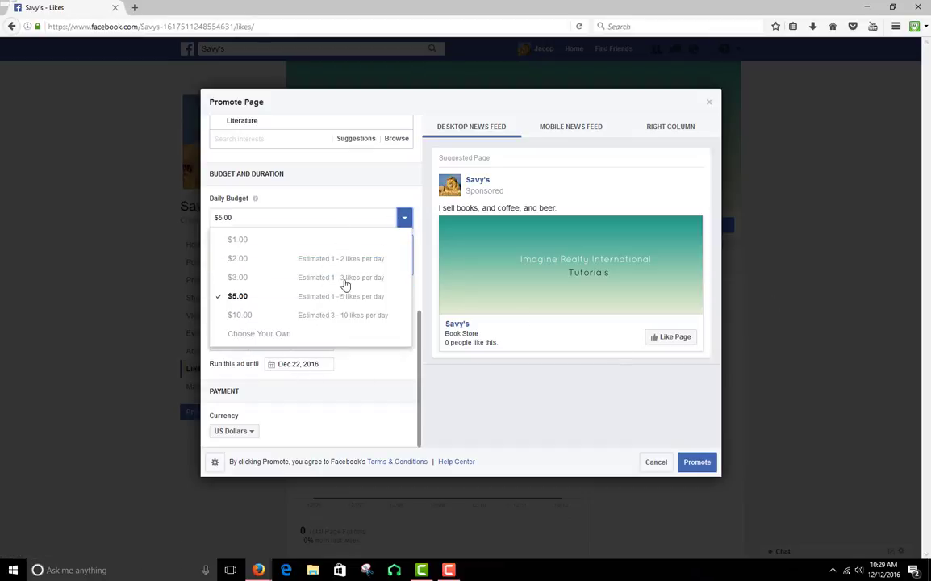
{"action": "left_click", "coordinate": [357, 319]}
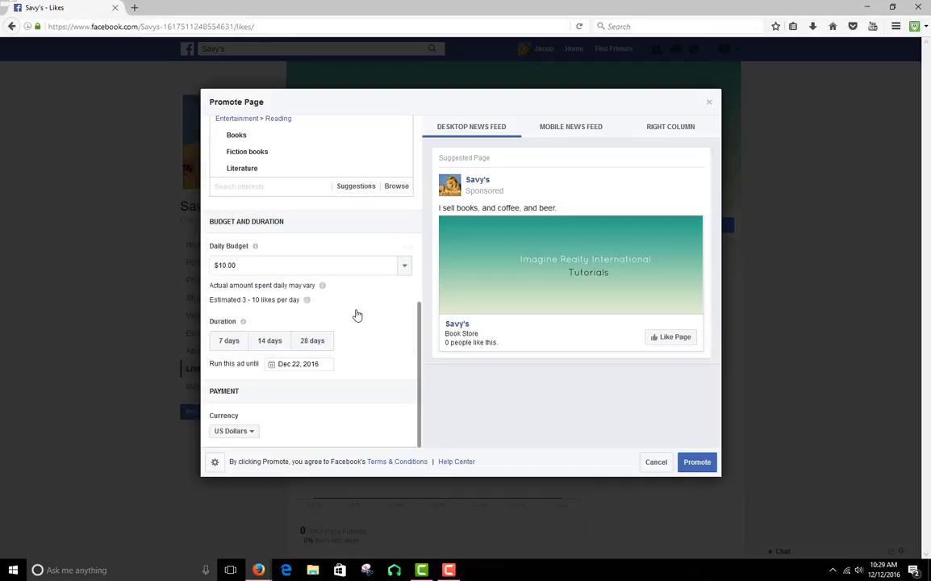
Review the estimated likes per day for each daily budget choice once more, without picking another amount
{"action": "left_click", "coordinate": [404, 265]}
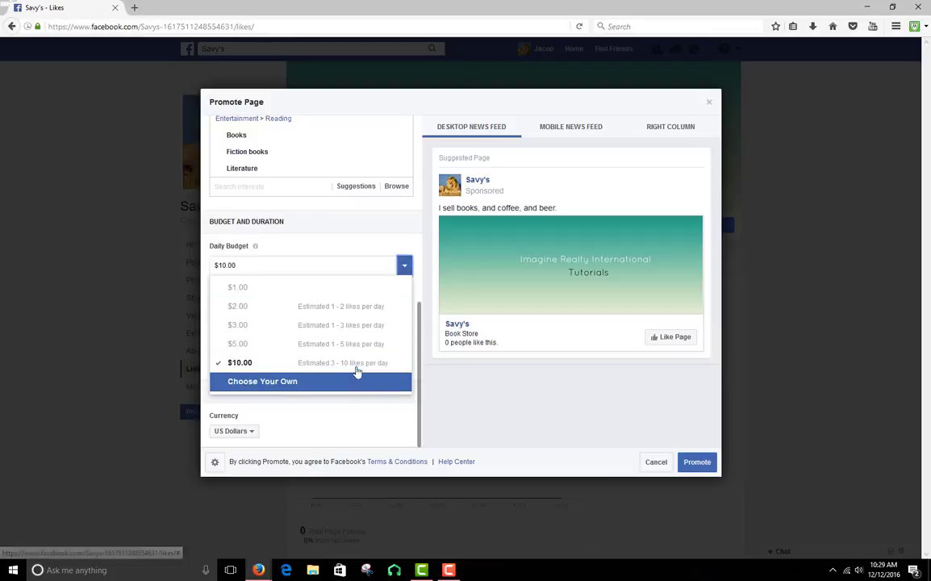
{"action": "left_click", "coordinate": [404, 266]}
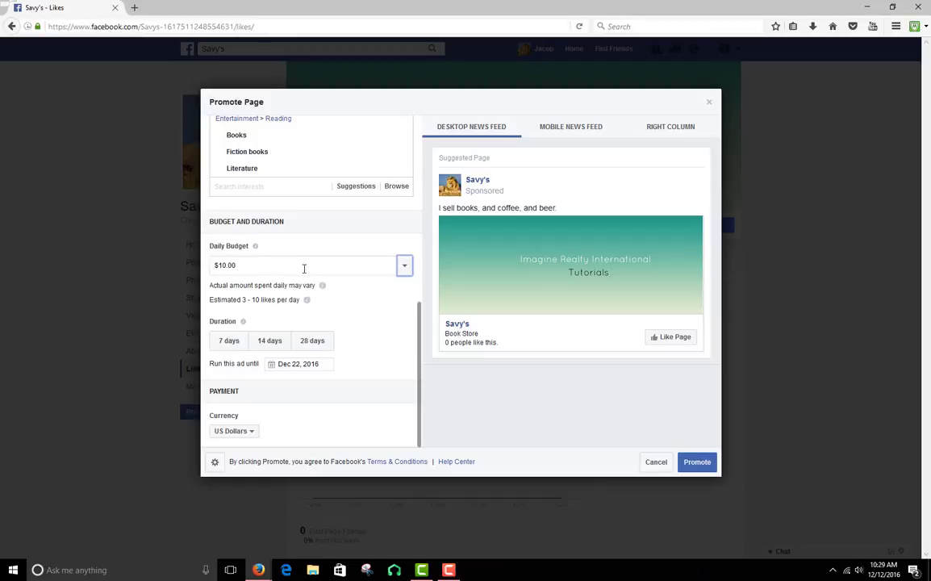
{"action": "left_click", "coordinate": [404, 266]}
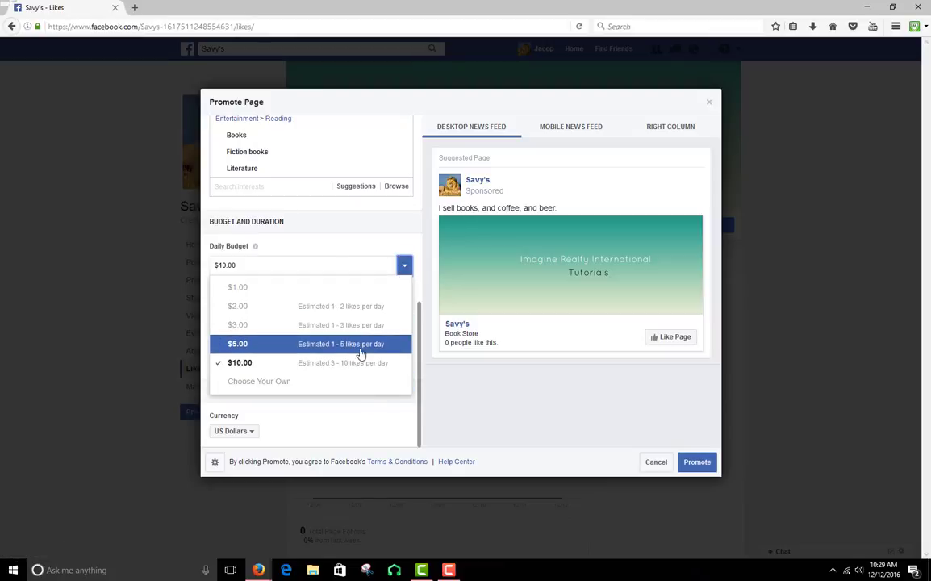
{"action": "left_click", "coordinate": [363, 242]}
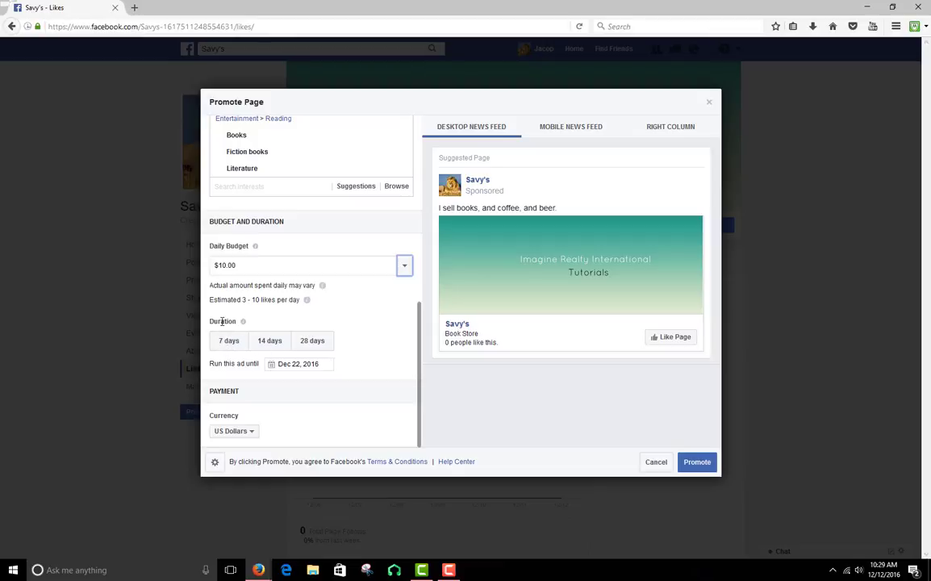
Set the date the ad runs until to December 14, 2016
{"action": "mouse_move", "coordinate": [240, 321]}
{"action": "left_click", "coordinate": [299, 365]}
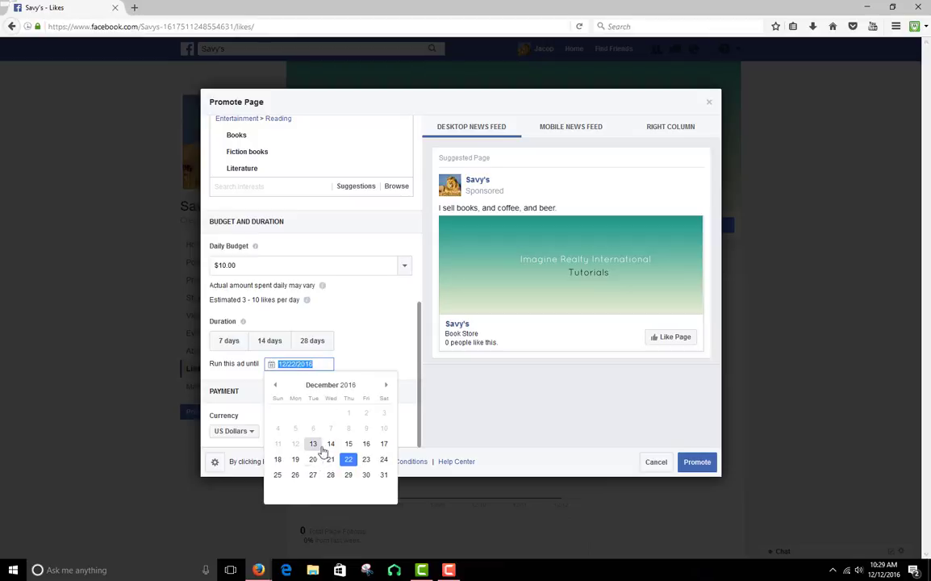
{"action": "left_click", "coordinate": [333, 444]}
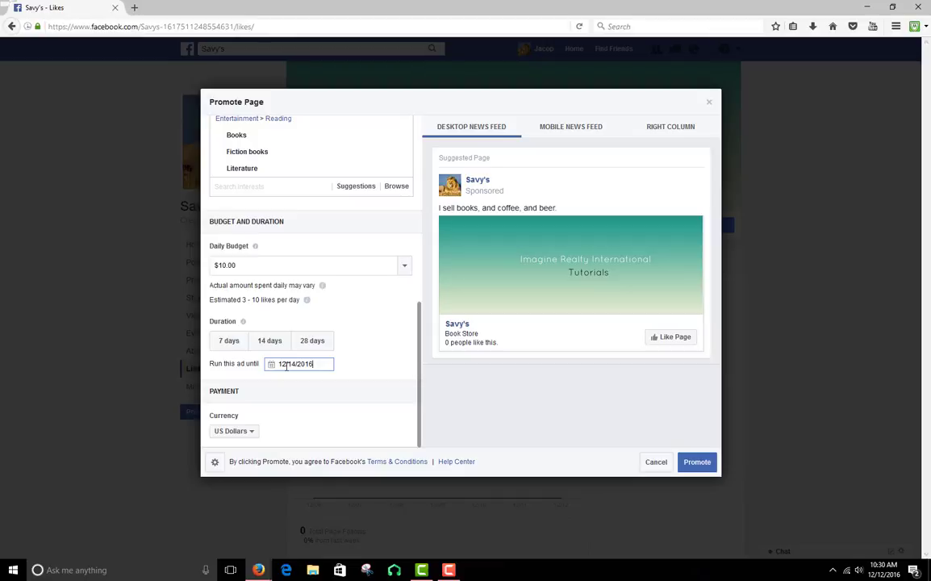
{"action": "left_click", "coordinate": [258, 375]}
Look back over the ad settings, try the 14-day duration and set the ad's duration to 7 days
{"action": "scroll", "coordinate": [254, 413], "scroll_direction": "up", "scroll_amount": 10}
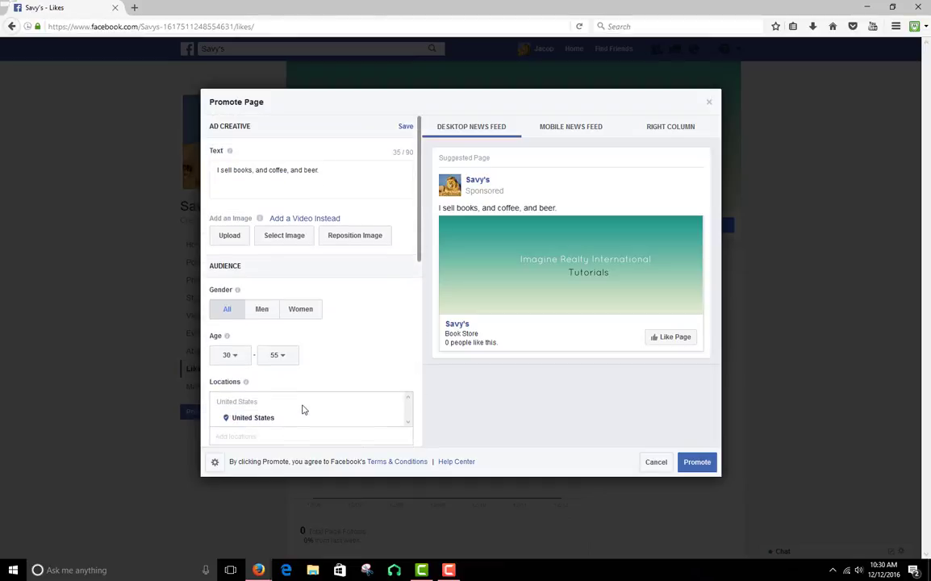
{"action": "scroll", "coordinate": [304, 413], "scroll_direction": "down", "scroll_amount": 10}
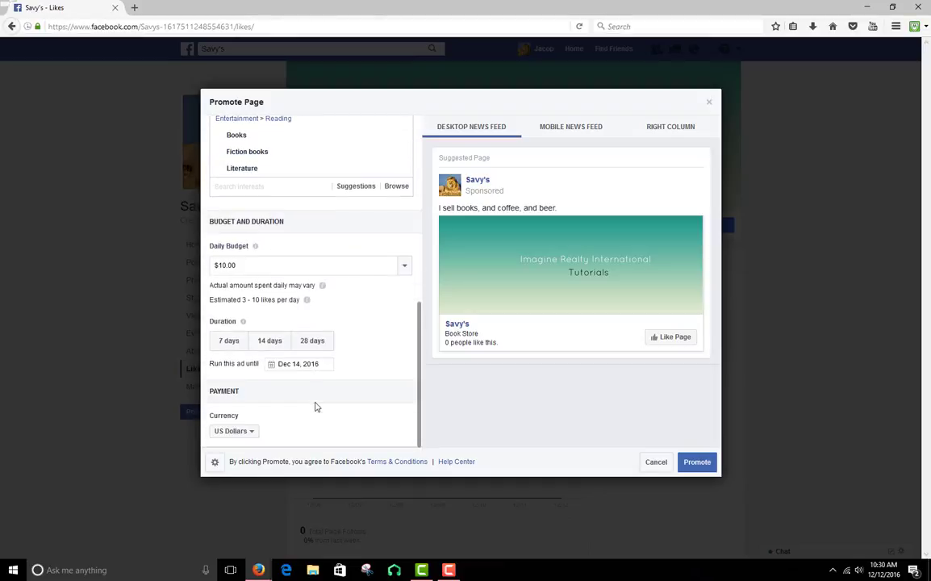
{"action": "left_click", "coordinate": [235, 342]}
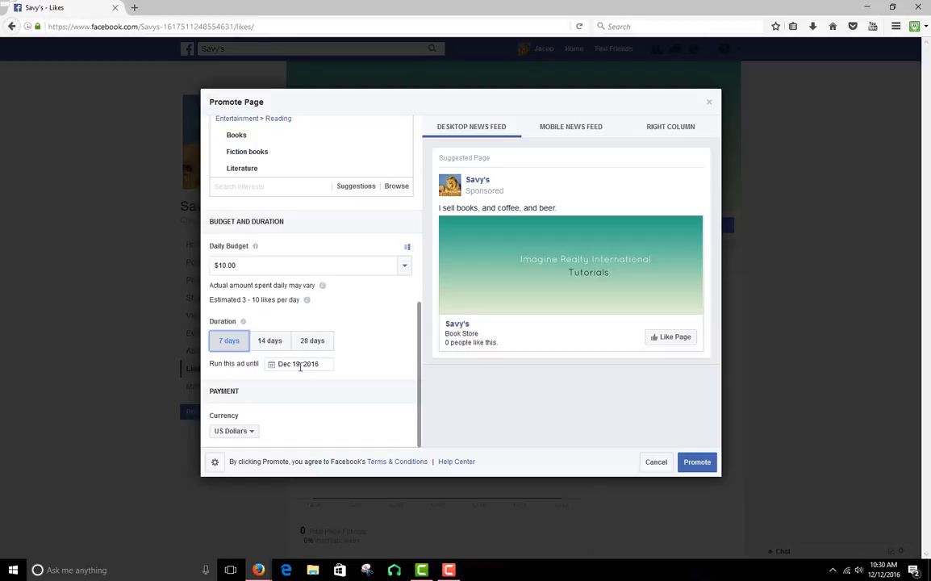
{"action": "left_click", "coordinate": [267, 342]}
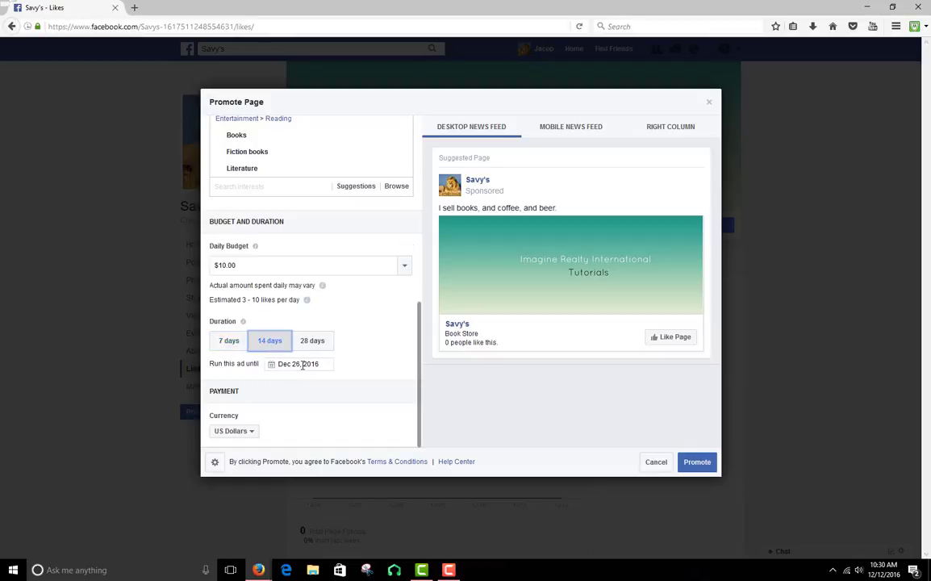
{"action": "left_click", "coordinate": [242, 342]}
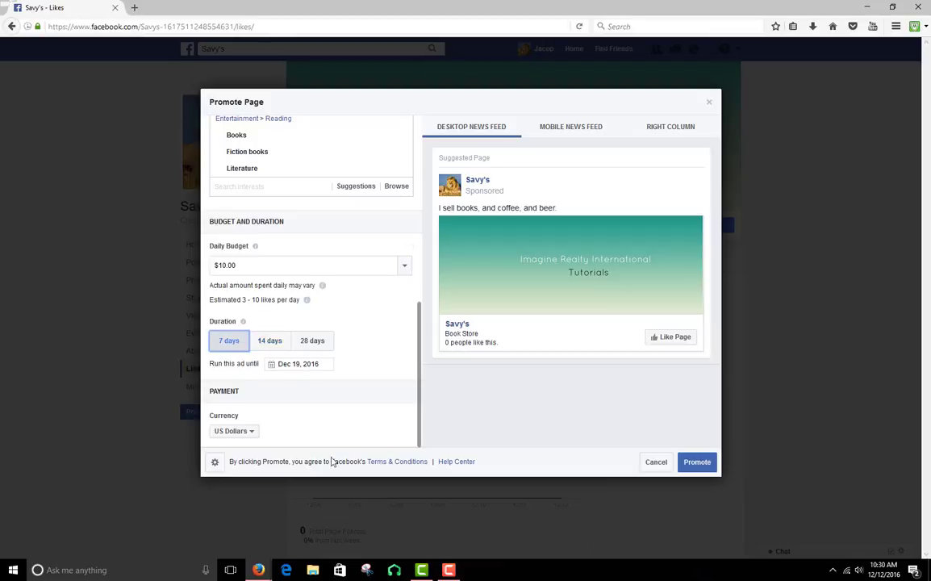
Cancel the Promote Page ad and discard its unsaved settings
{"action": "left_click", "coordinate": [658, 465]}
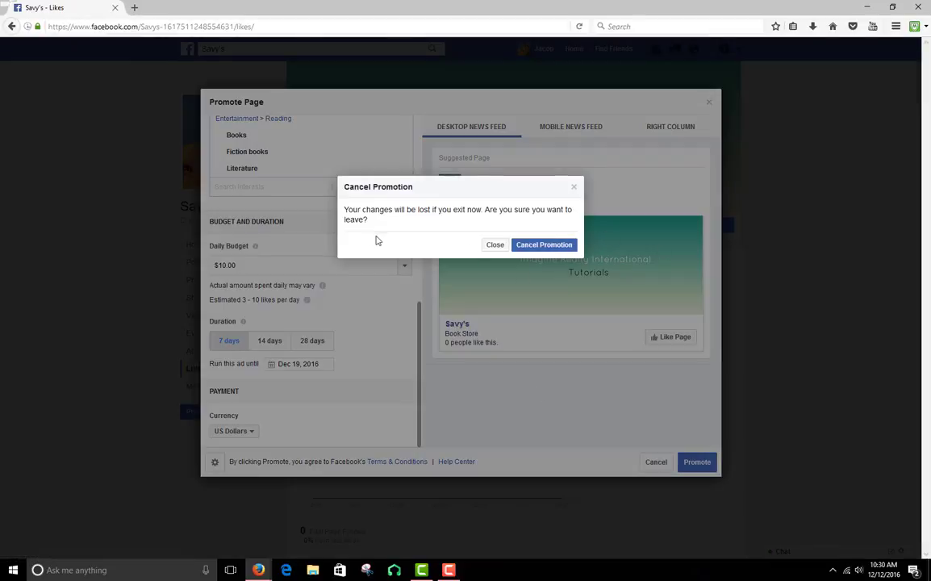
{"action": "left_click", "coordinate": [561, 246]}
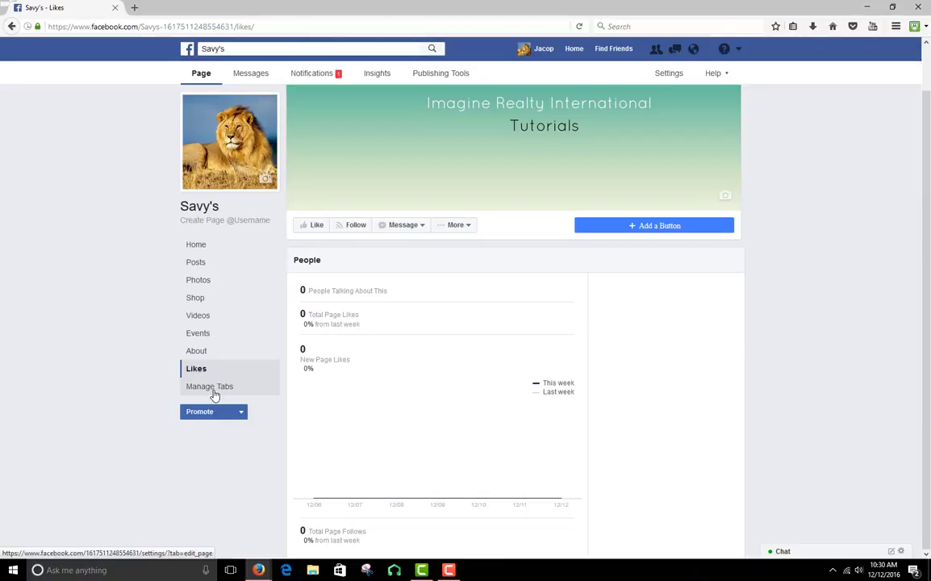
Review the page's template and tab settings, followed by its Post Attribution, Notifications and Instagram Ads settings
{"action": "left_click", "coordinate": [210, 386]}
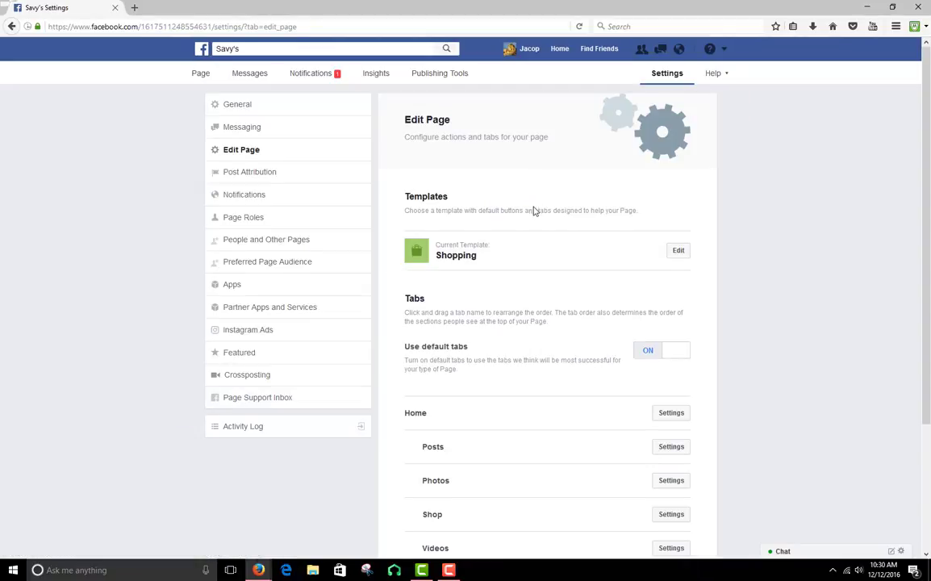
{"action": "scroll", "coordinate": [534, 208], "scroll_direction": "down", "scroll_amount": 2}
{"action": "scroll", "coordinate": [461, 356], "scroll_direction": "up", "scroll_amount": 2}
{"action": "left_click", "coordinate": [271, 175]}
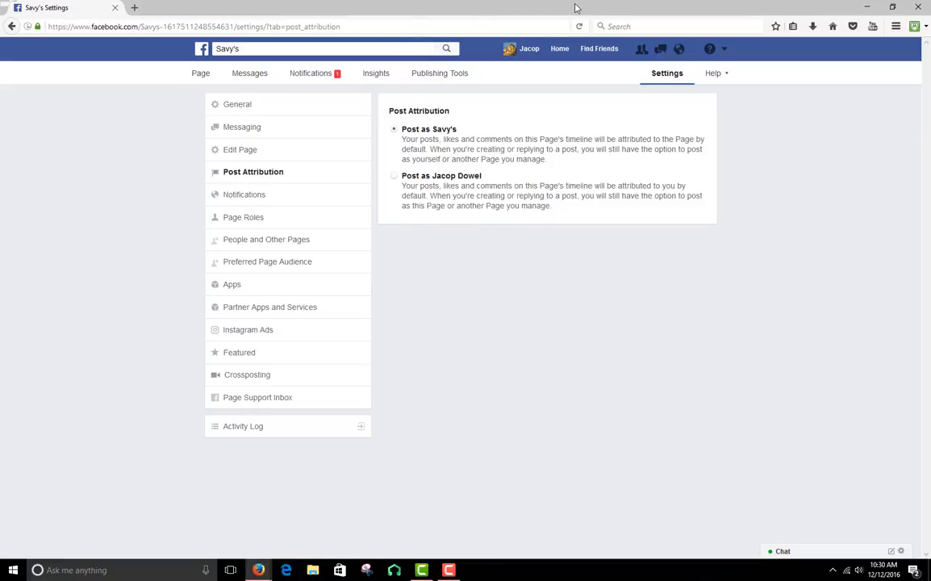
{"action": "left_click", "coordinate": [247, 195]}
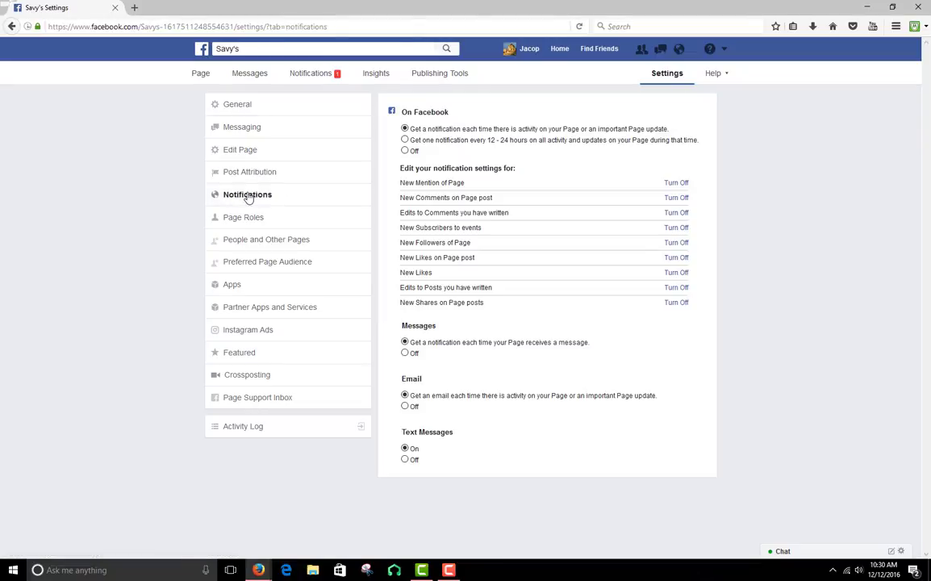
{"action": "left_click", "coordinate": [246, 172]}
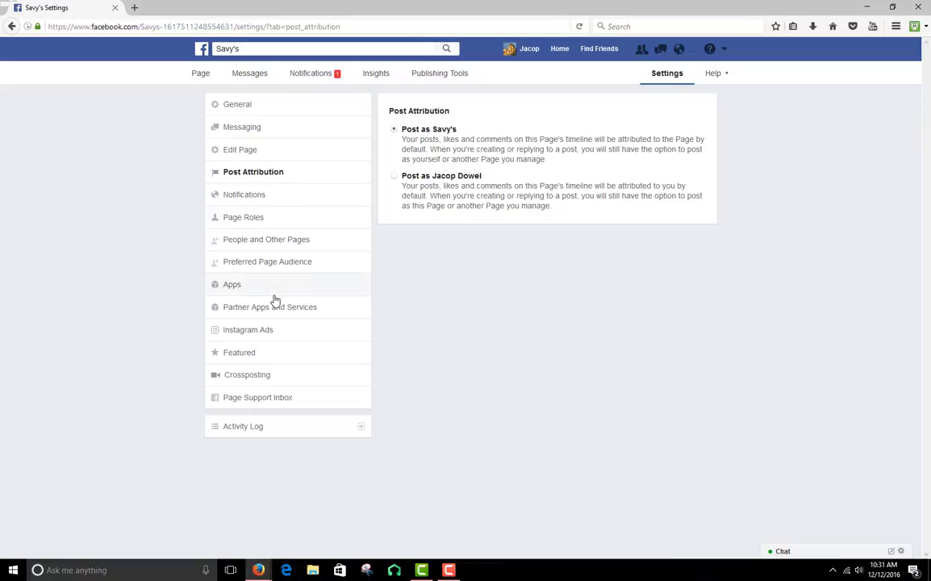
{"action": "left_click", "coordinate": [272, 338]}
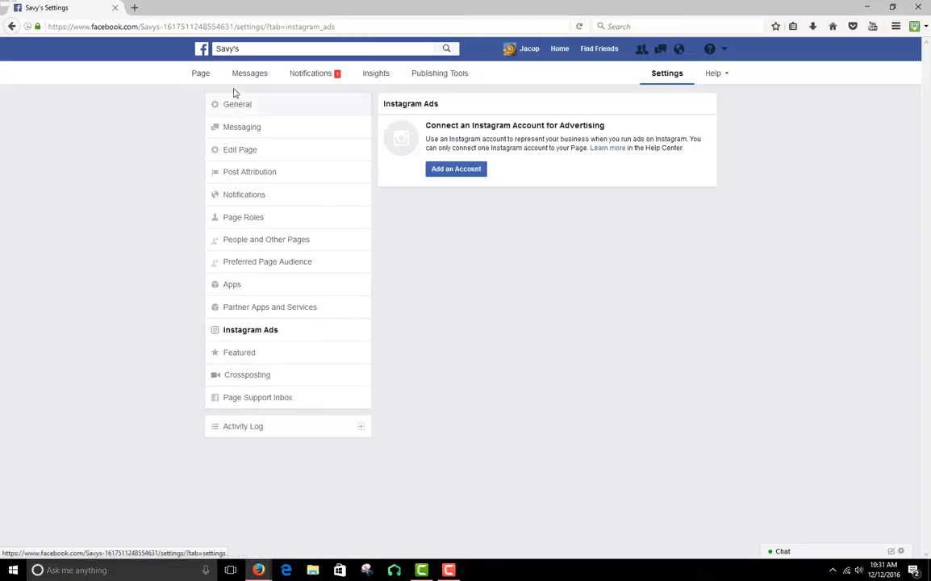
Return to the Savy's page and look through its posts, photos, shop and upcoming events
{"action": "left_click", "coordinate": [201, 74]}
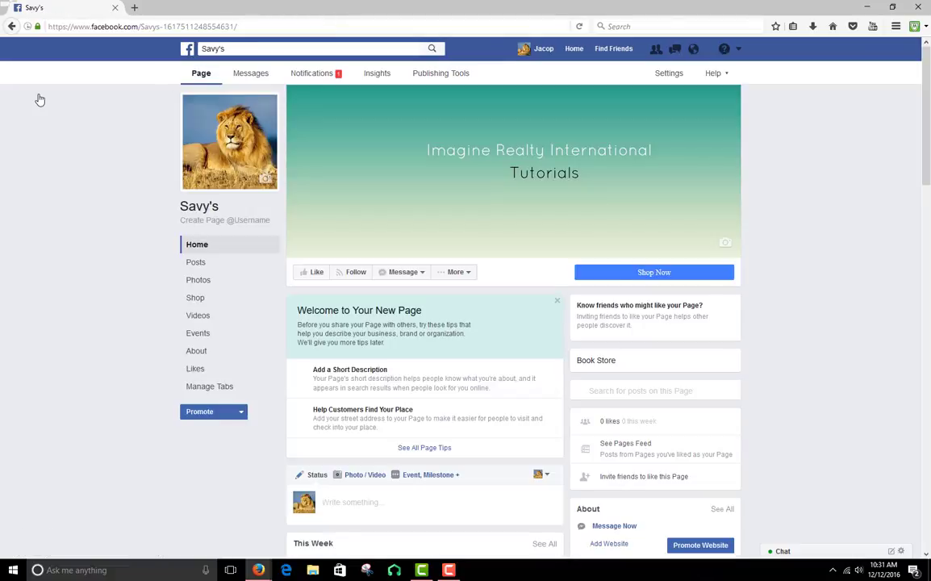
{"action": "scroll", "coordinate": [929, 223], "scroll_direction": "down", "scroll_amount": 4}
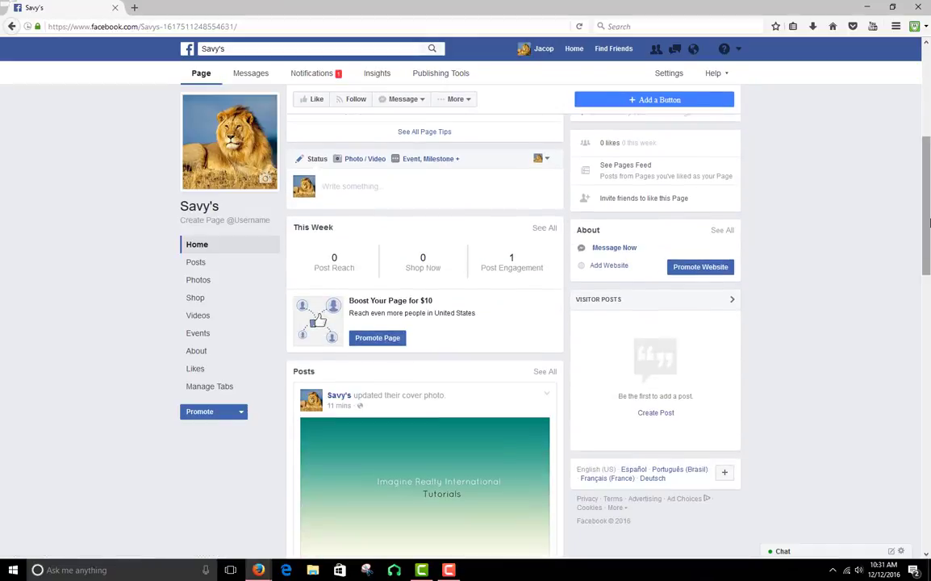
{"action": "scroll", "coordinate": [929, 223], "scroll_direction": "down", "scroll_amount": 10}
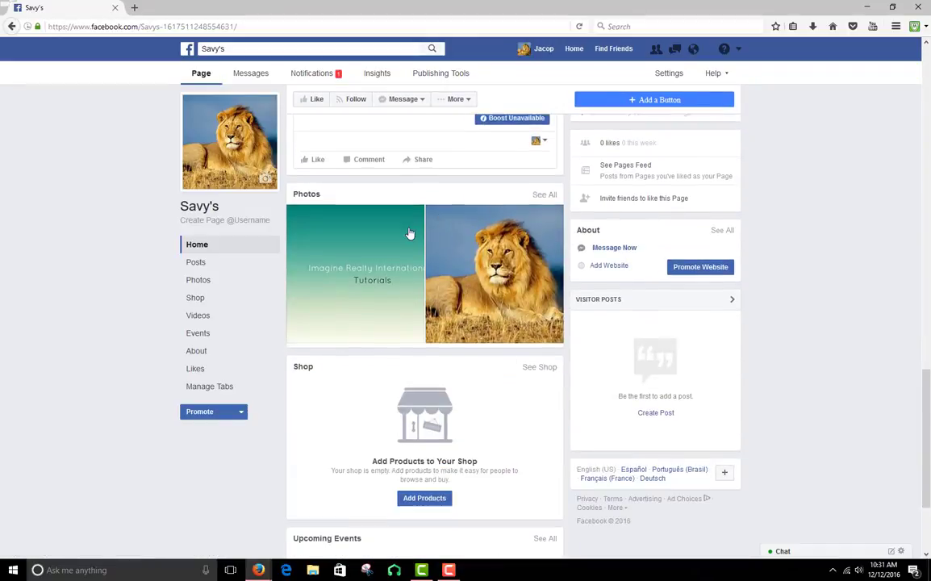
{"action": "scroll", "coordinate": [492, 367], "scroll_direction": "down", "scroll_amount": 2}
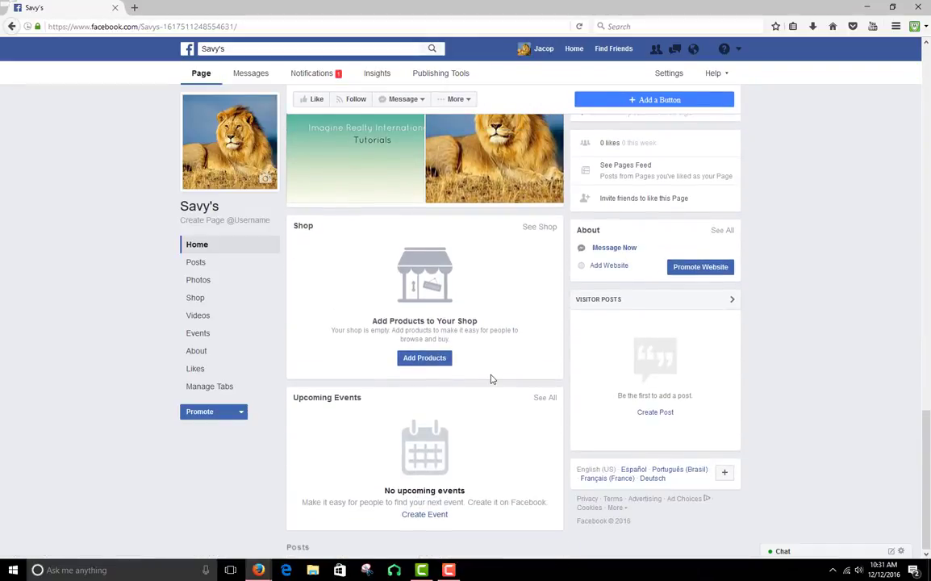
{"action": "scroll", "coordinate": [492, 379], "scroll_direction": "up", "scroll_amount": 10}
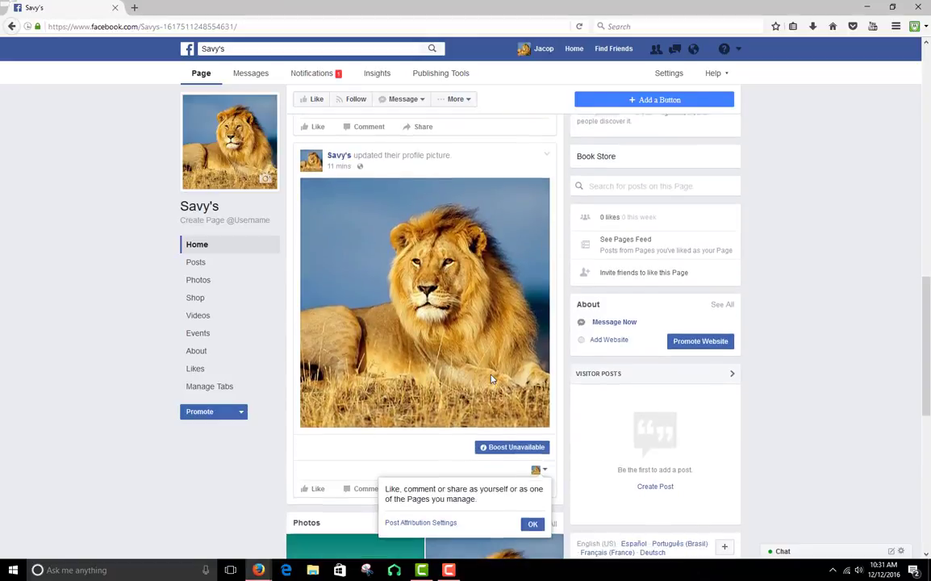
{"action": "scroll", "coordinate": [351, 310], "scroll_direction": "up", "scroll_amount": 6}
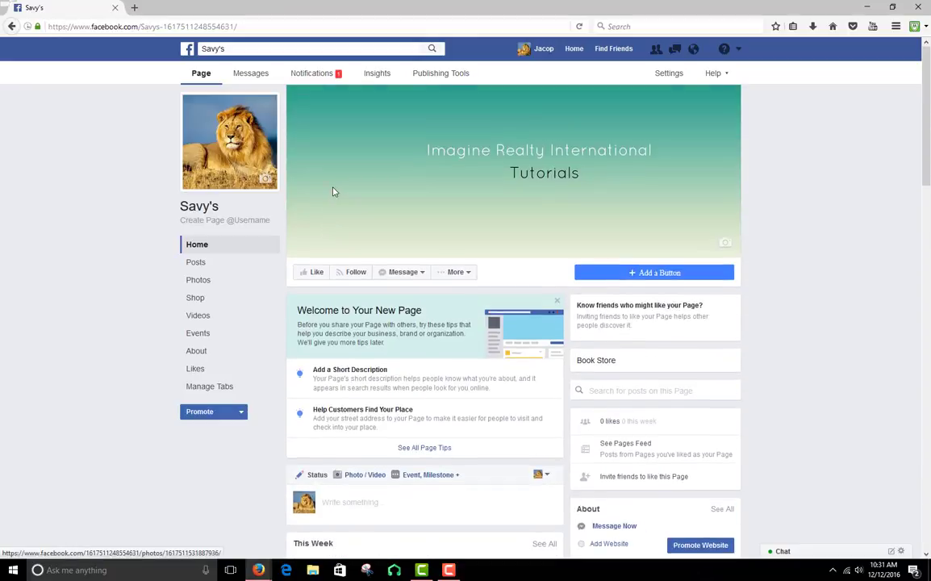